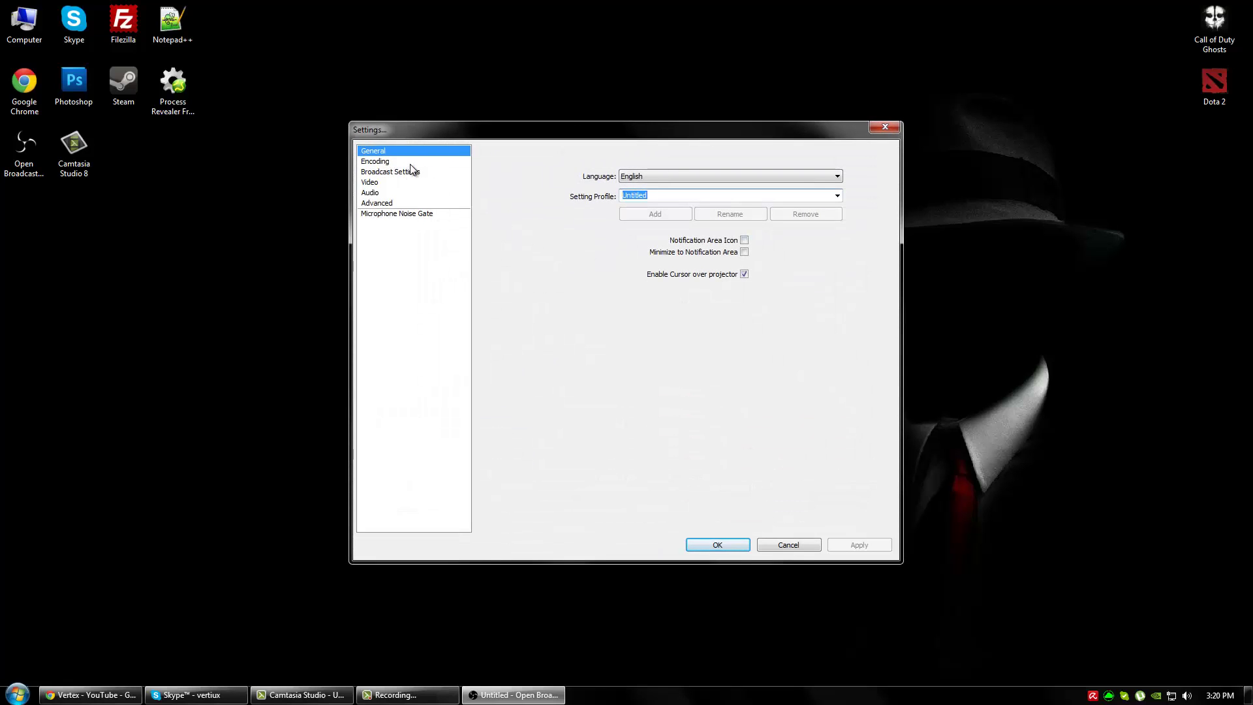
# Examine the broadcast settings and the encoding settings, focusing on the maximum video bitrate
pyautogui.click(390, 171)
pyautogui.click(376, 161)
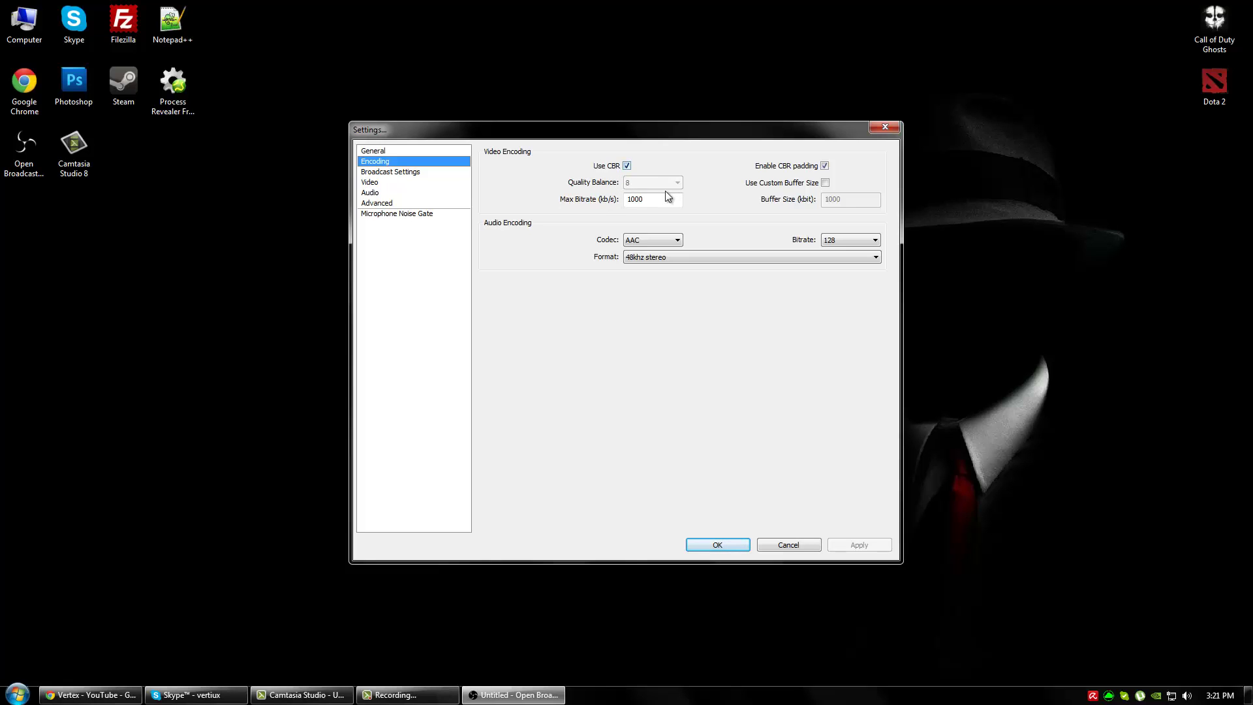
pyautogui.moveTo(668, 196); pyautogui.dragTo(616, 202)
pyautogui.click(395, 173)
pyautogui.click(401, 163)
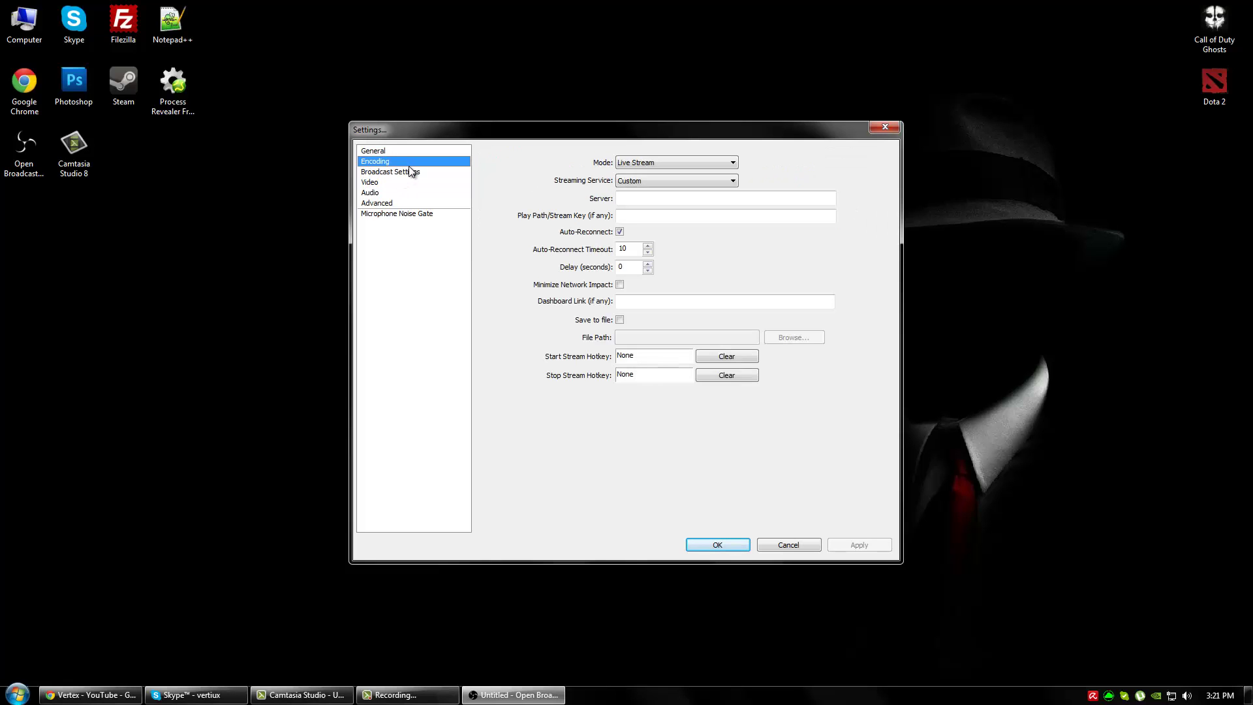
pyautogui.click(416, 171)
pyautogui.click(425, 163)
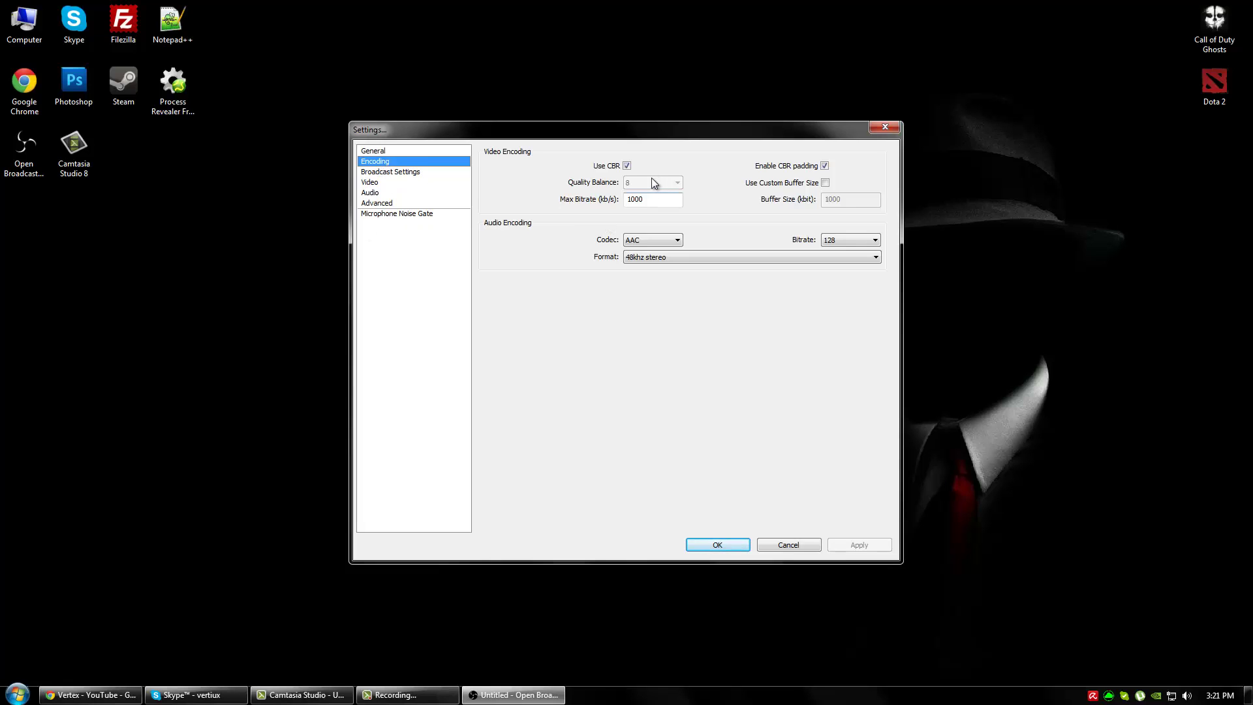
pyautogui.doubleClick(635, 199)
# Try Twitch / Justin.tv as the streaming service, check its server choices, and discard the broadcast changes
pyautogui.click(439, 176)
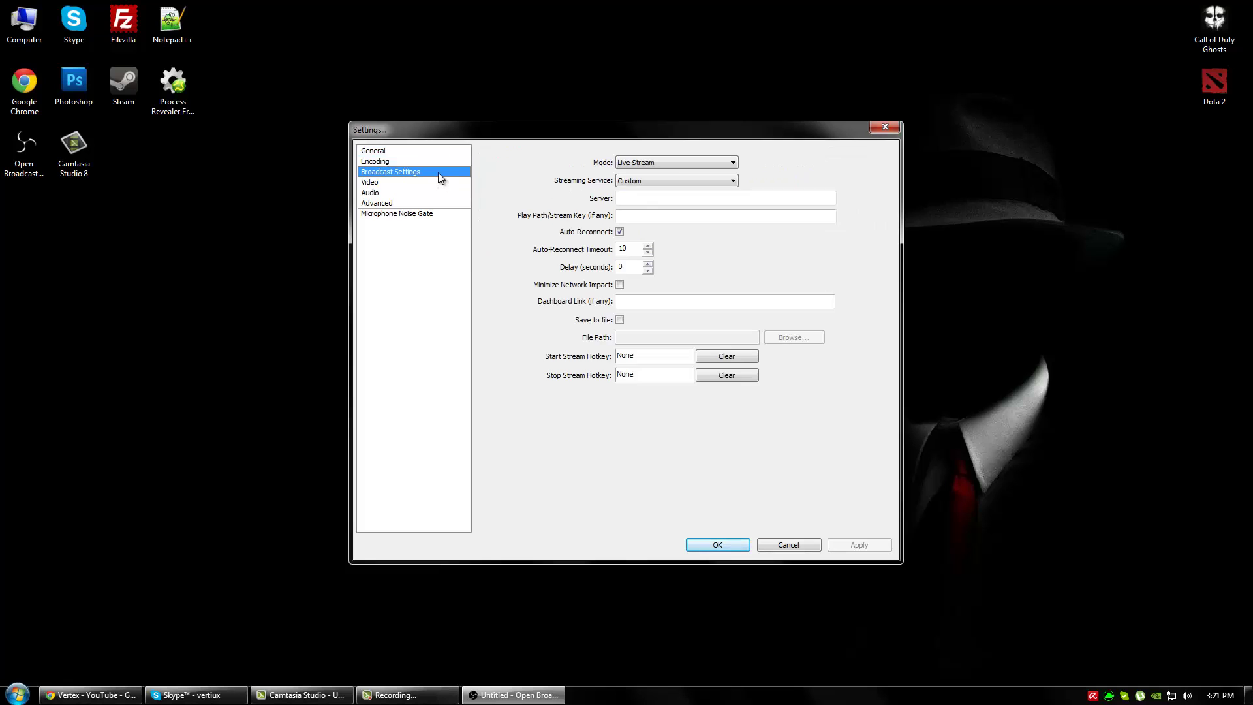
pyautogui.click(640, 178)
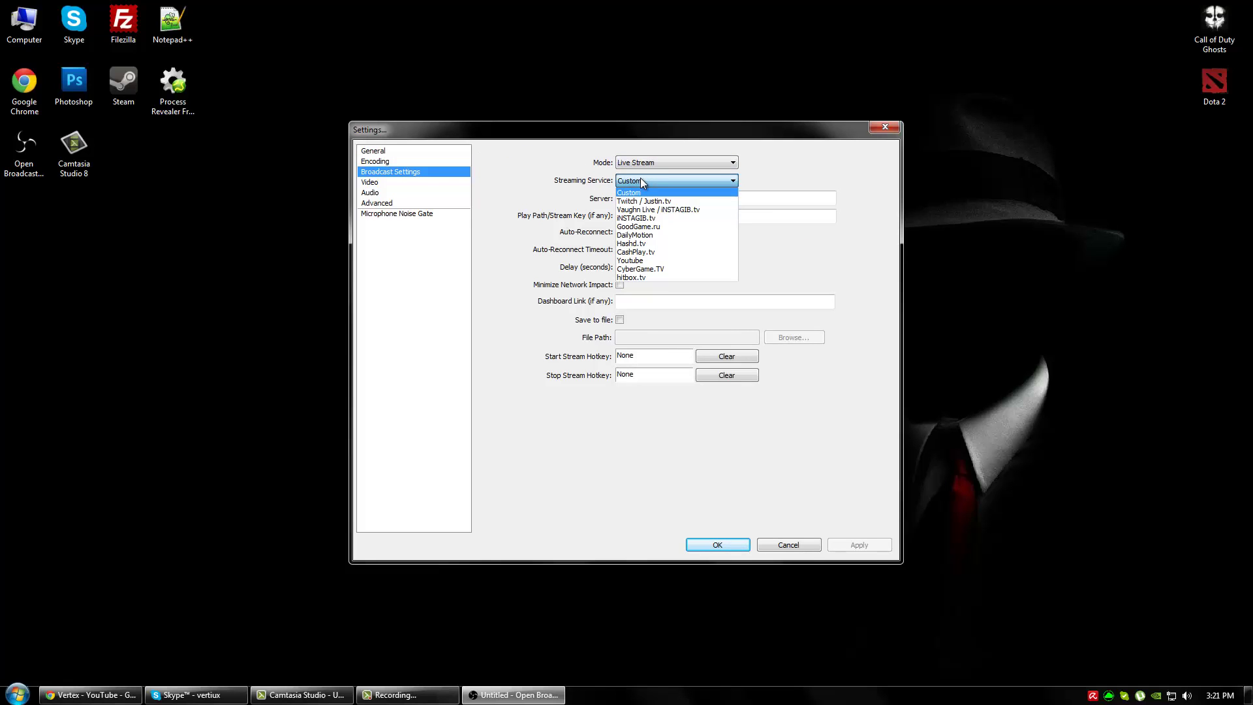
pyautogui.click(644, 197)
pyautogui.click(657, 195)
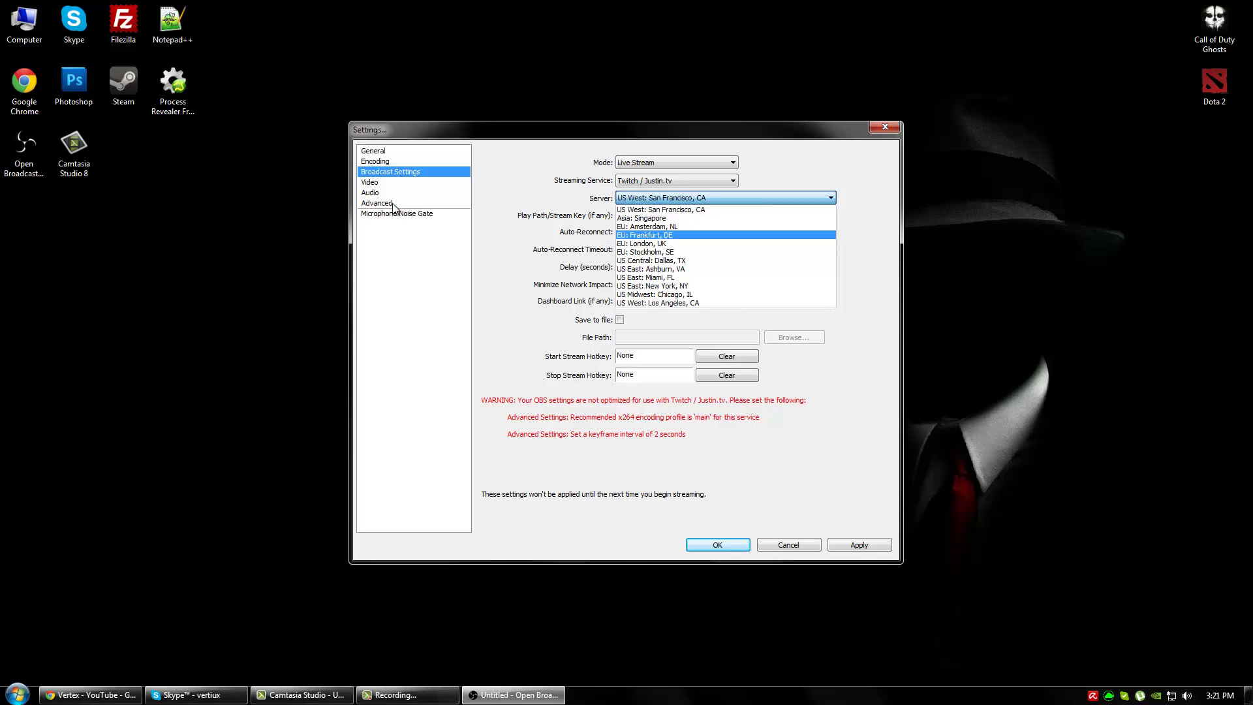
pyautogui.click(418, 165)
pyautogui.click(418, 163)
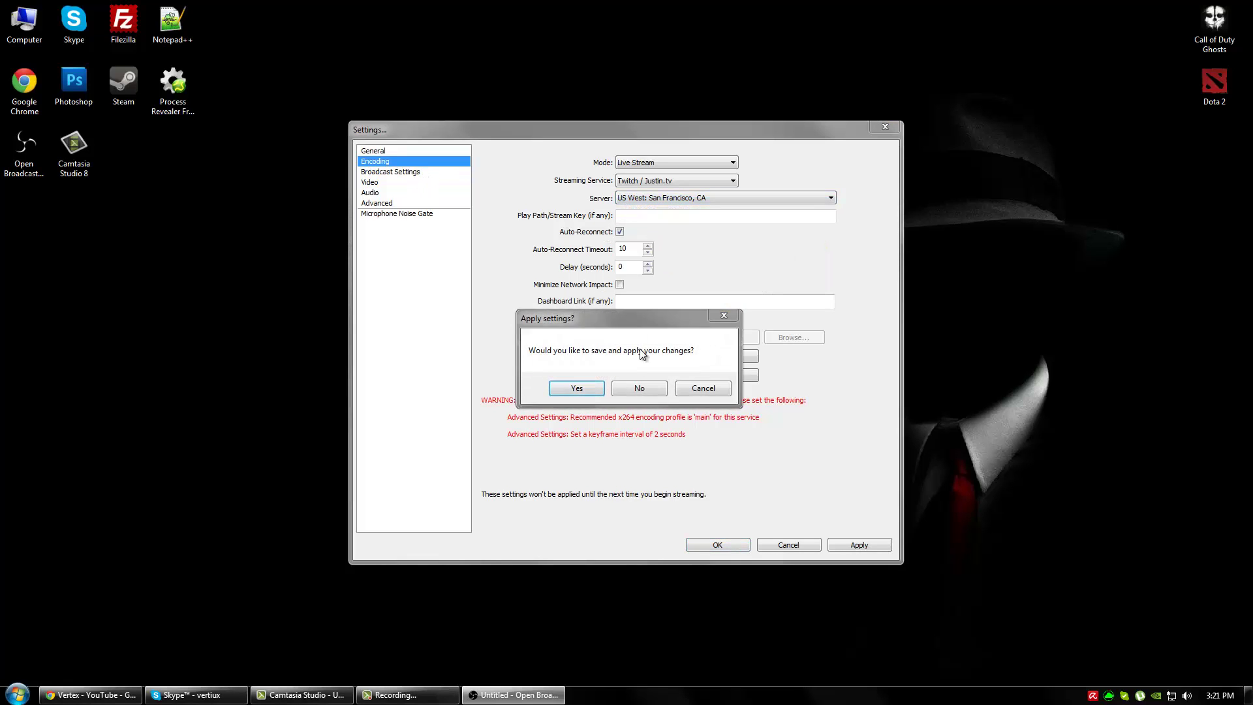
pyautogui.click(639, 386)
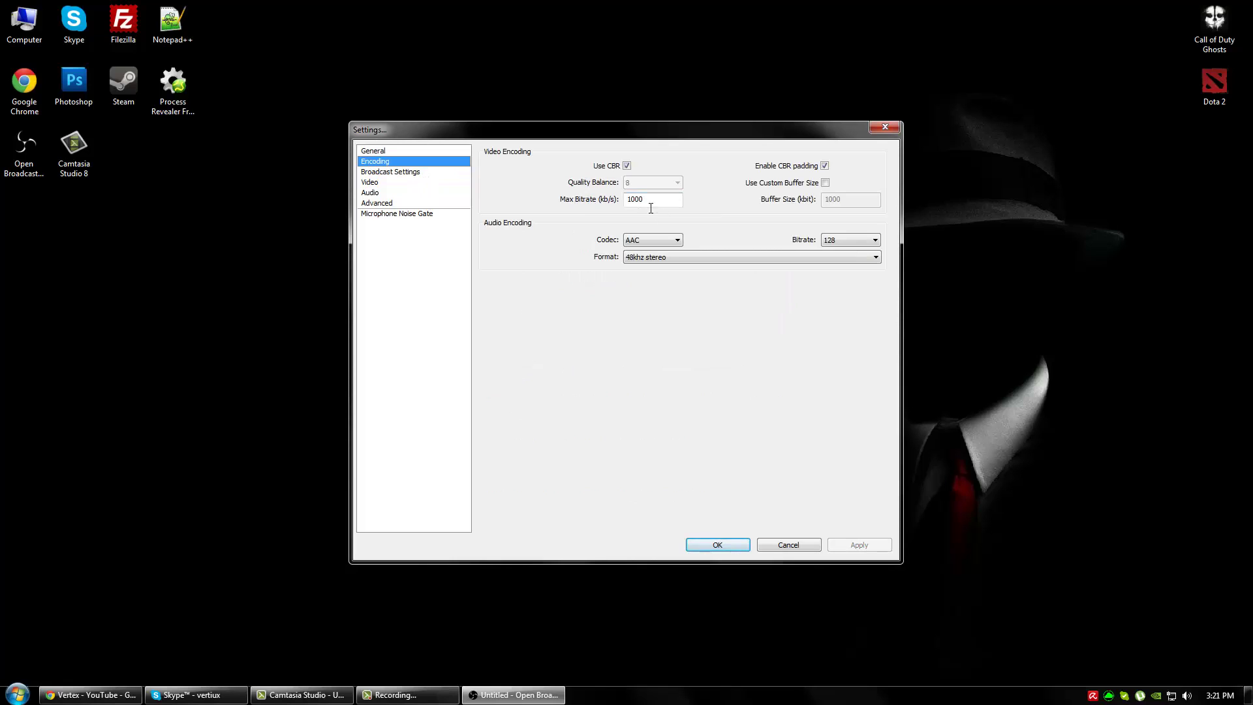
# Try a resolution downscale of 1.50 (1280x720) in the video settings, check the FPS value, and discard the changes
pyautogui.press('Tab')
pyautogui.click(389, 182)
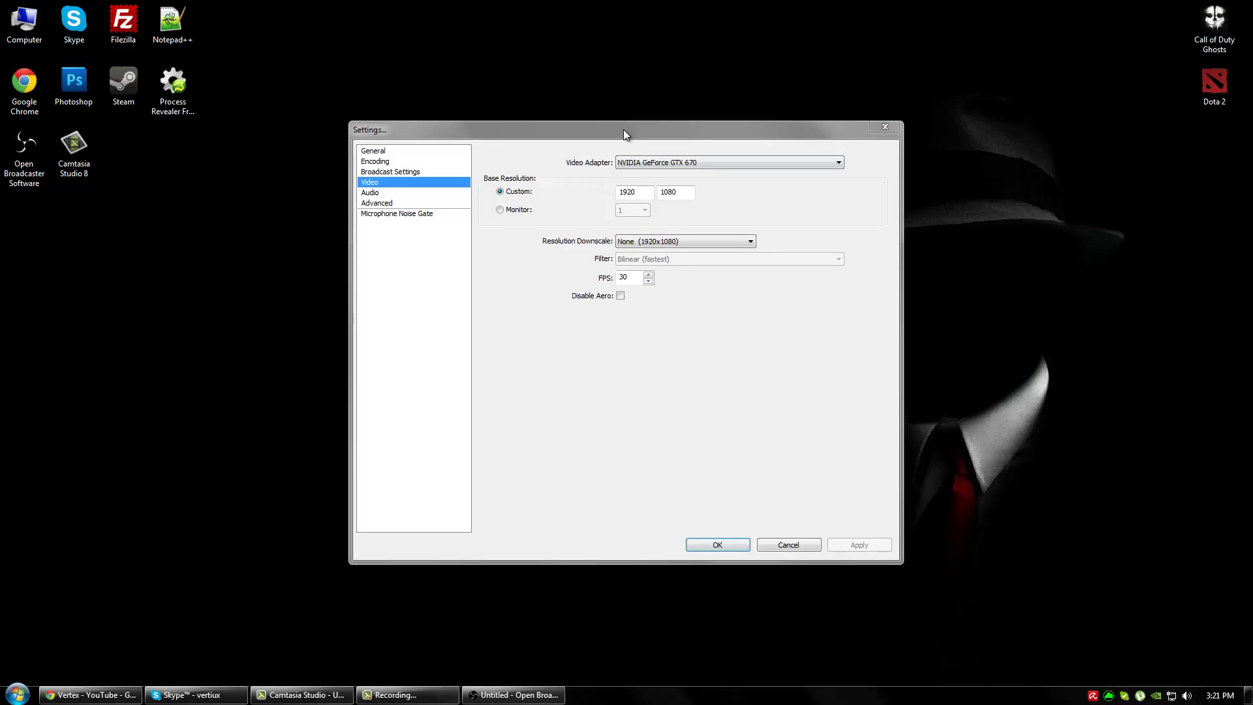
pyautogui.moveTo(623, 130); pyautogui.dragTo(662, 129)
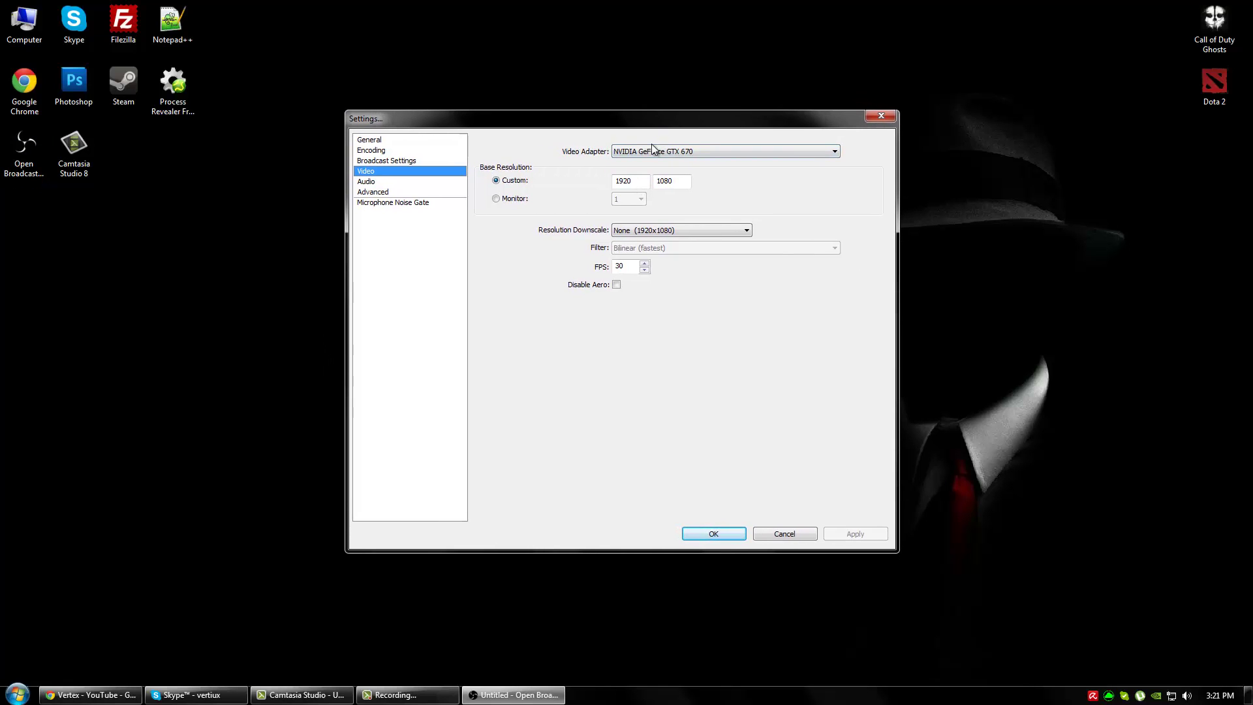
pyautogui.click(635, 229)
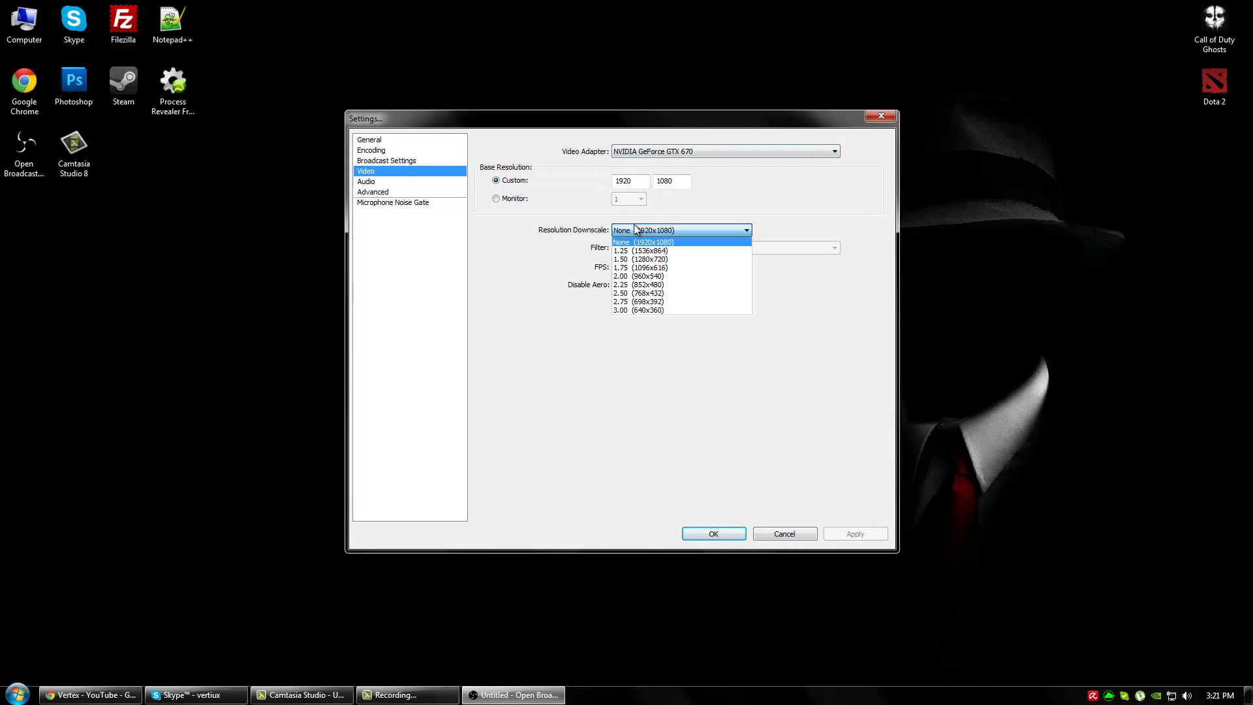
pyautogui.click(646, 259)
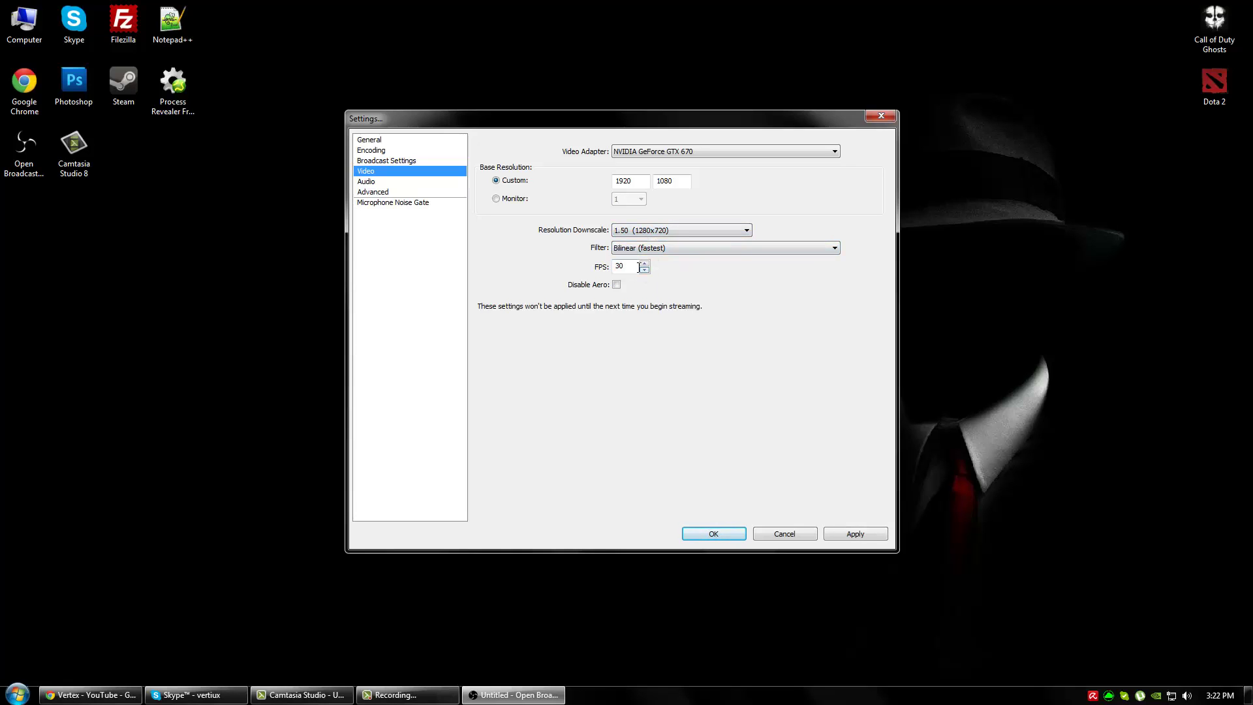
pyautogui.doubleClick(639, 267)
pyautogui.click(385, 182)
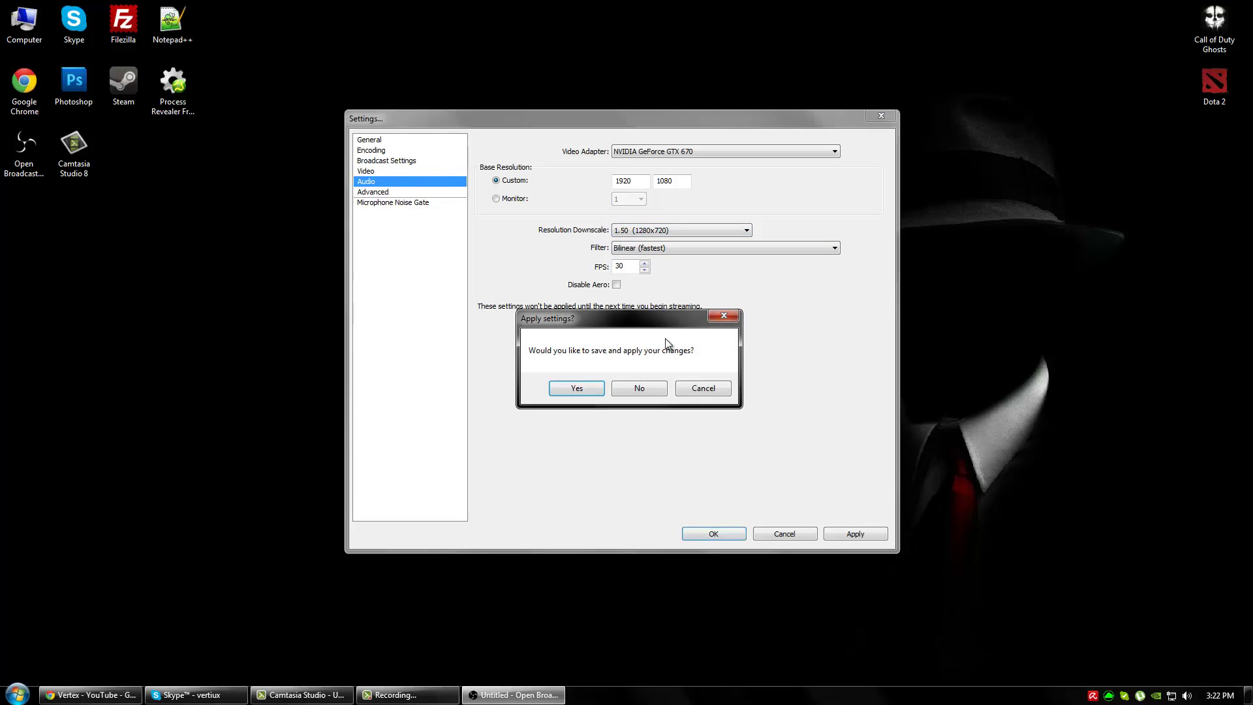
pyautogui.click(639, 387)
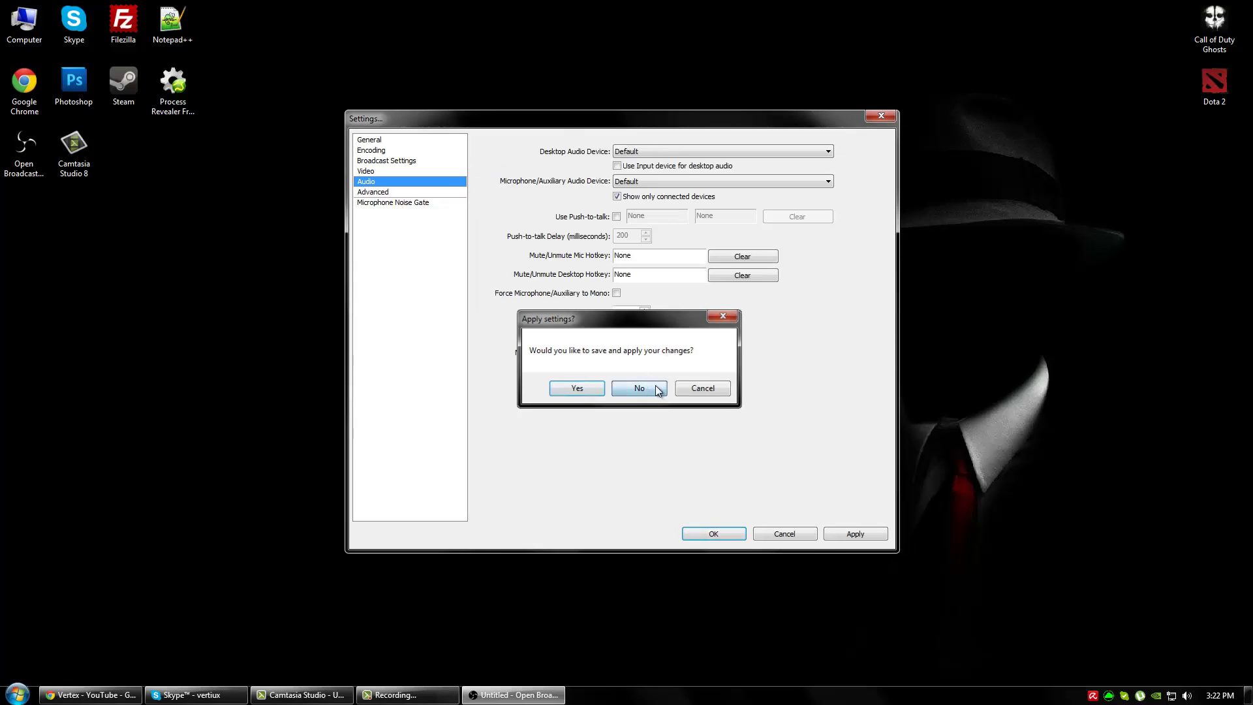
# Try a max bitrate of 2000 kb/s in the encoding settings and discard the change
pyautogui.click(386, 173)
pyautogui.click(393, 161)
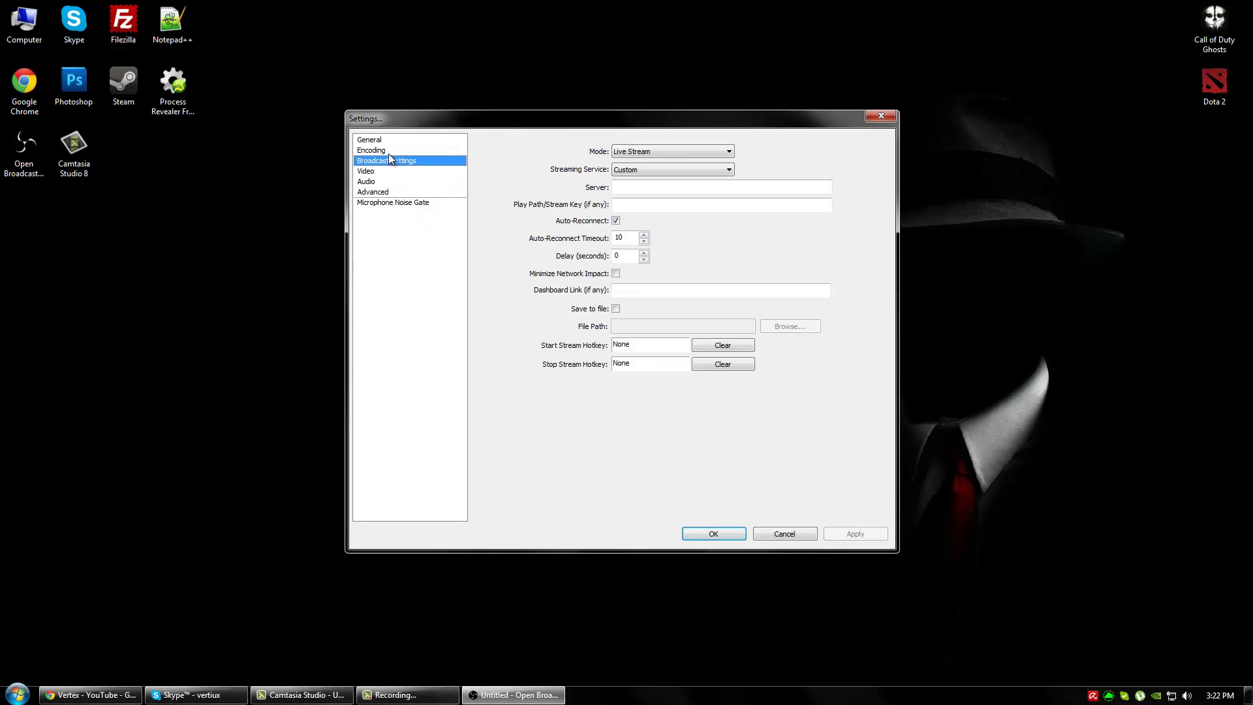
pyautogui.click(389, 153)
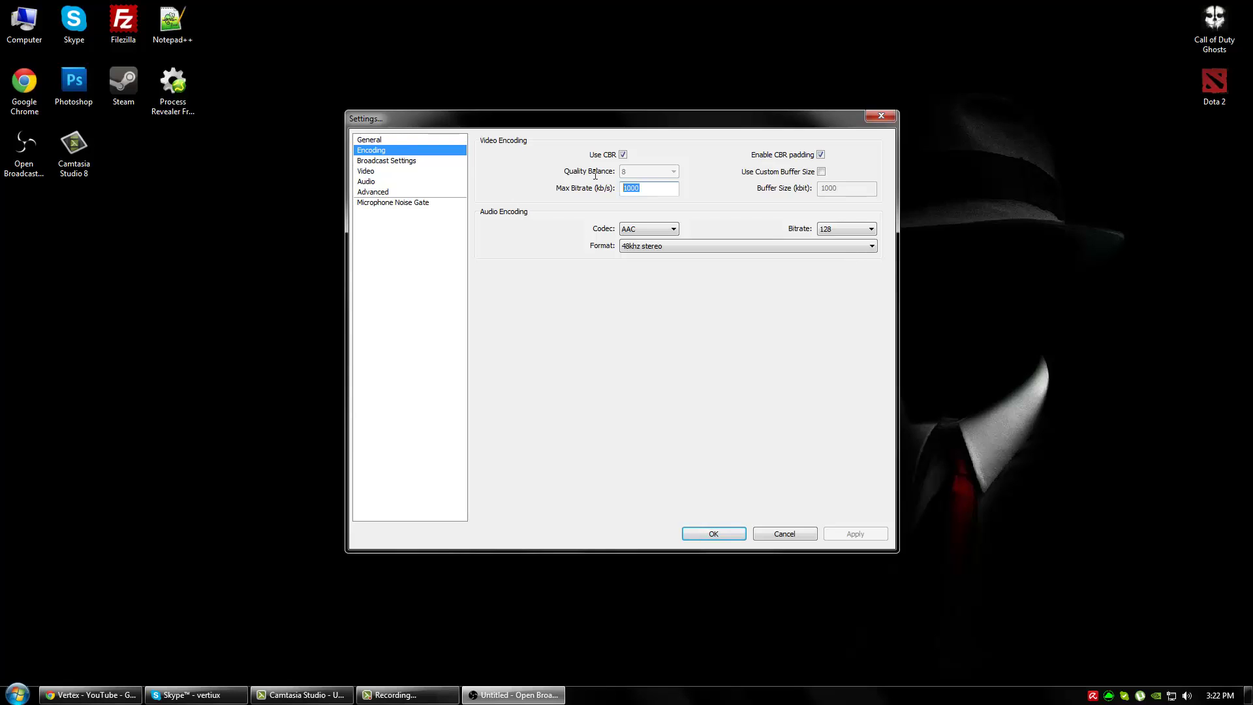
pyautogui.click(656, 188)
pyautogui.doubleClick(672, 191)
pyautogui.moveTo(537, 118); pyautogui.dragTo(574, 147)
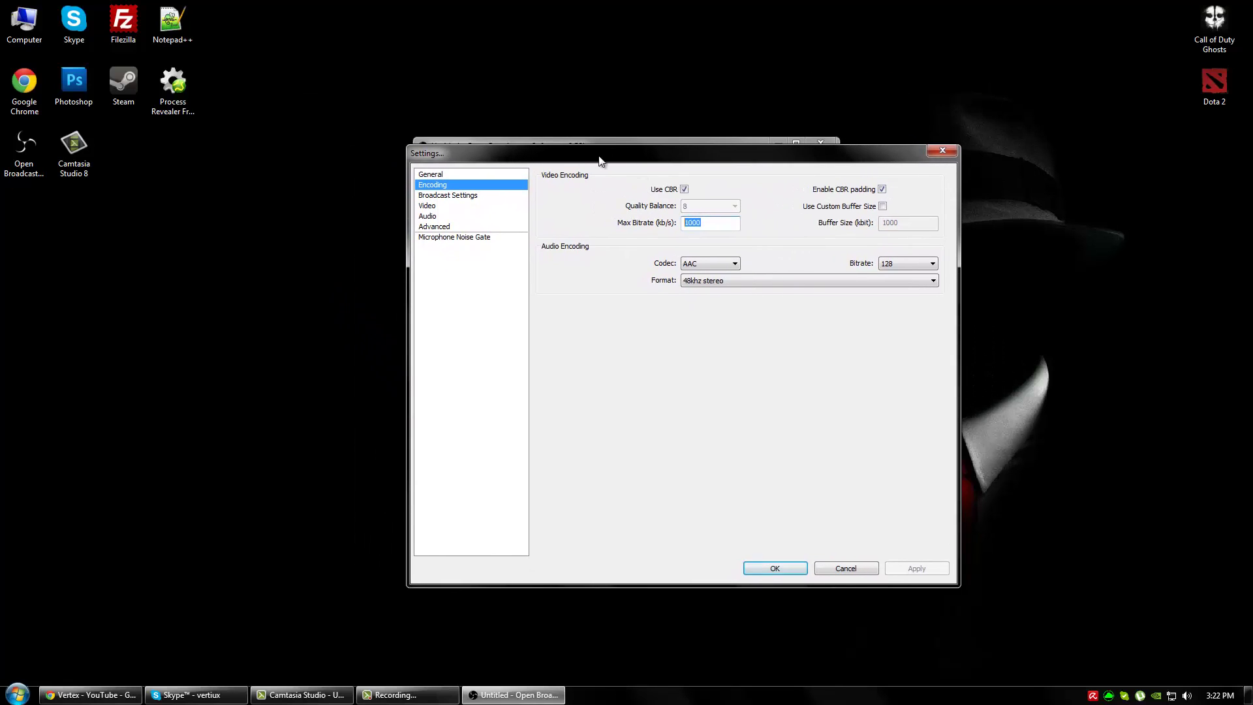
pyautogui.write('1')
pyautogui.press('BackSpace')
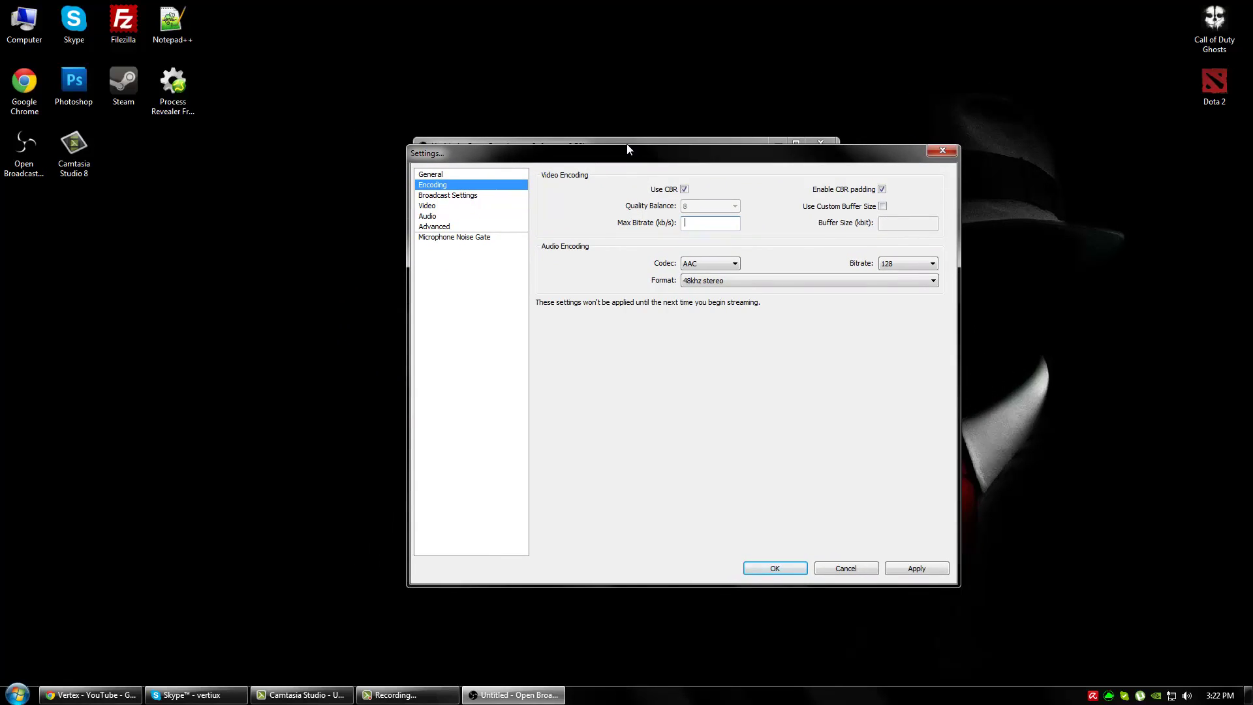
pyautogui.write('2000')
pyautogui.click(466, 205)
pyautogui.click(640, 389)
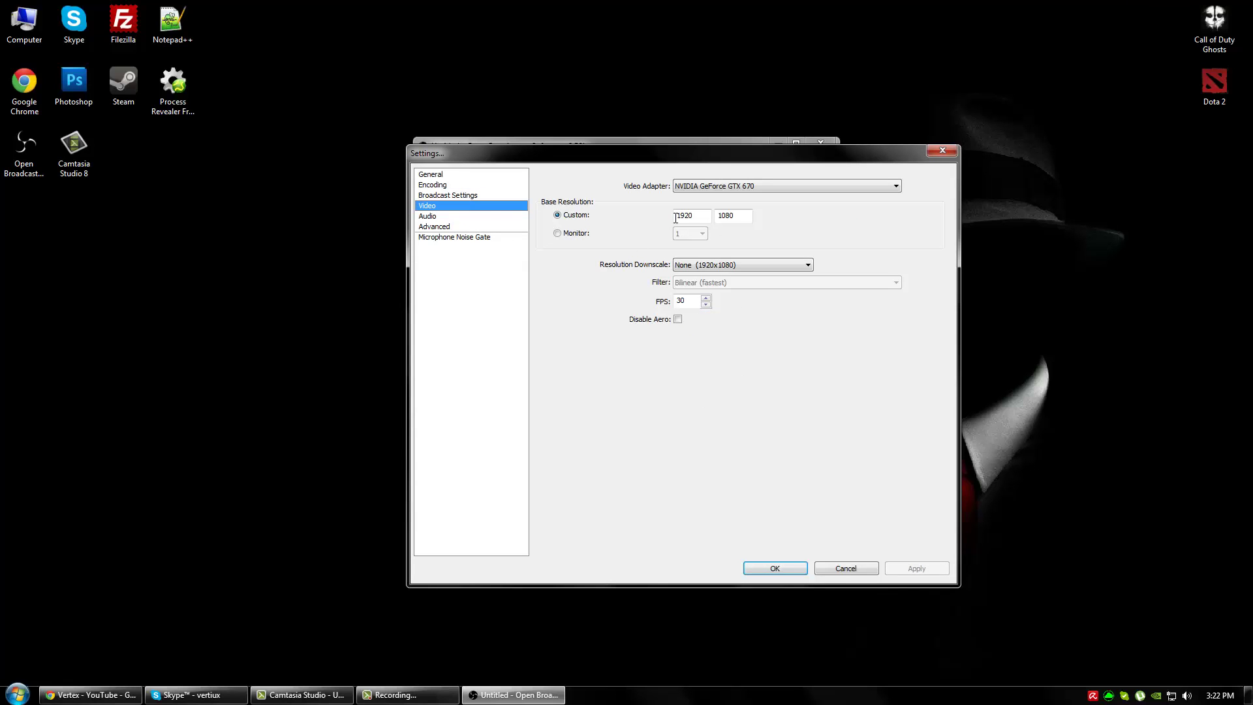
# Examine the desktop and microphone/auxiliary device choices in the audio settings
pyautogui.click(476, 216)
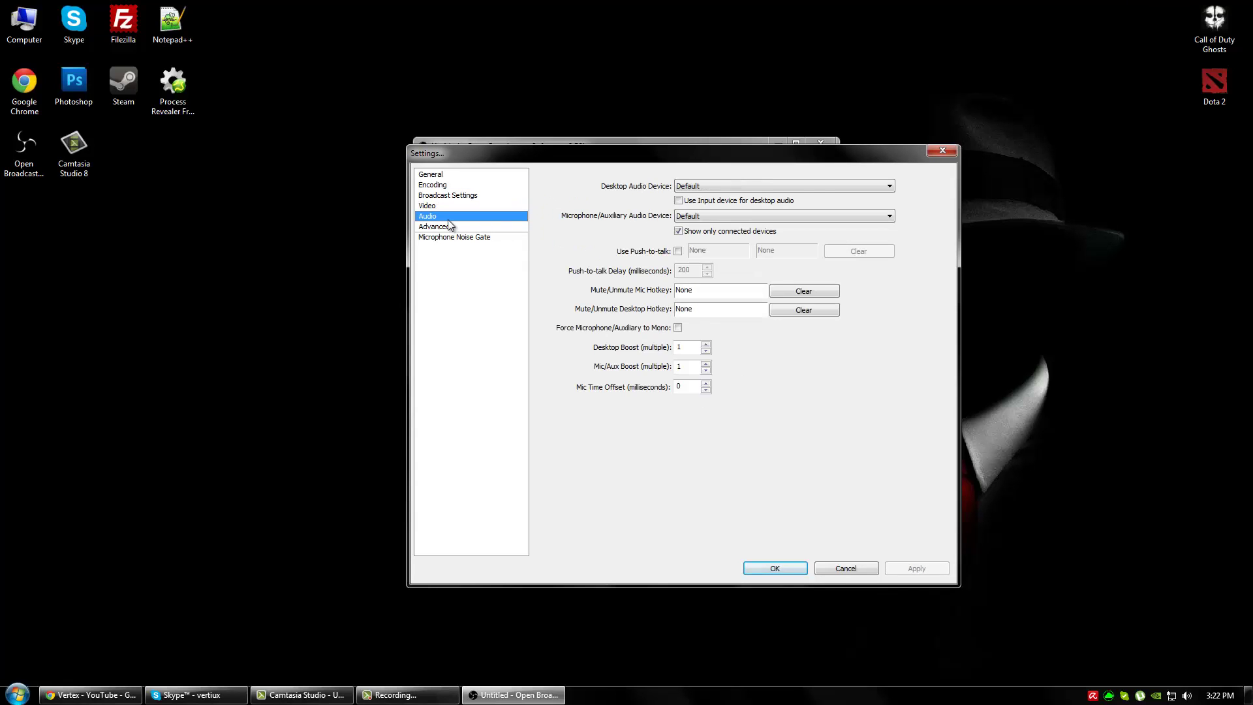
pyautogui.click(709, 188)
pyautogui.click(720, 188)
pyautogui.click(704, 217)
pyautogui.click(703, 217)
# Try disabling encoding while previewing in the advanced settings and switch the option back off
pyautogui.click(471, 228)
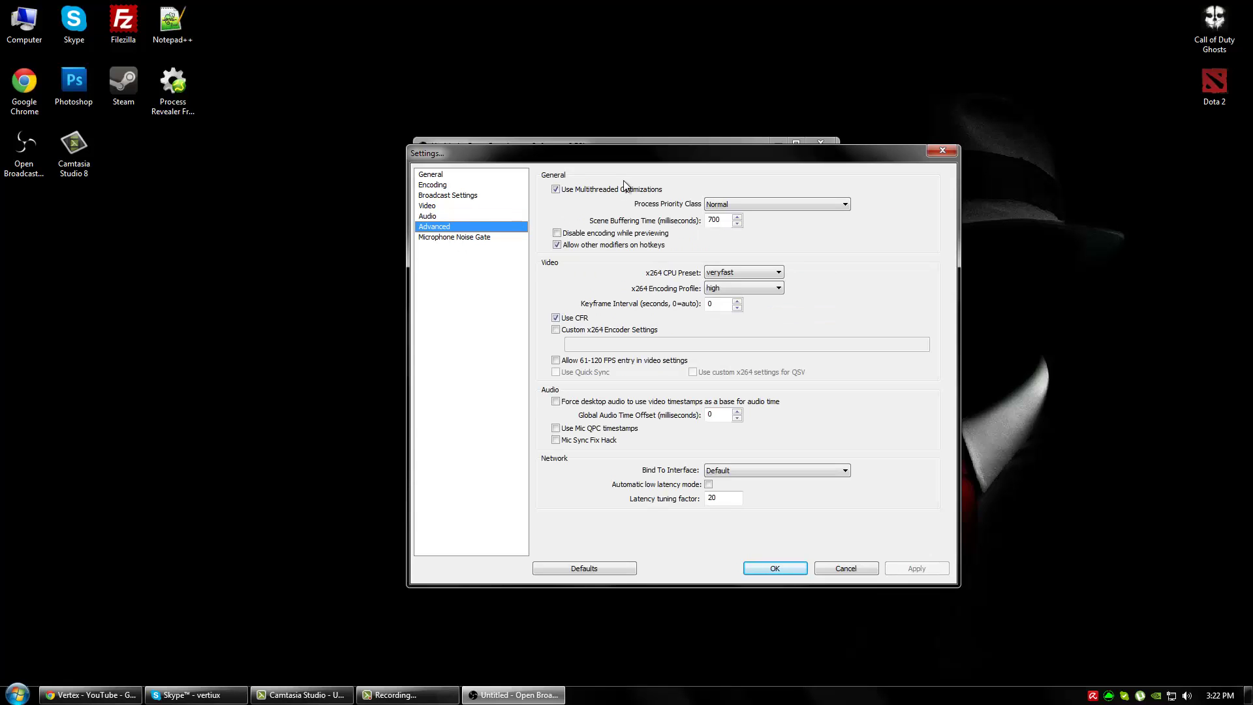
pyautogui.click(617, 233)
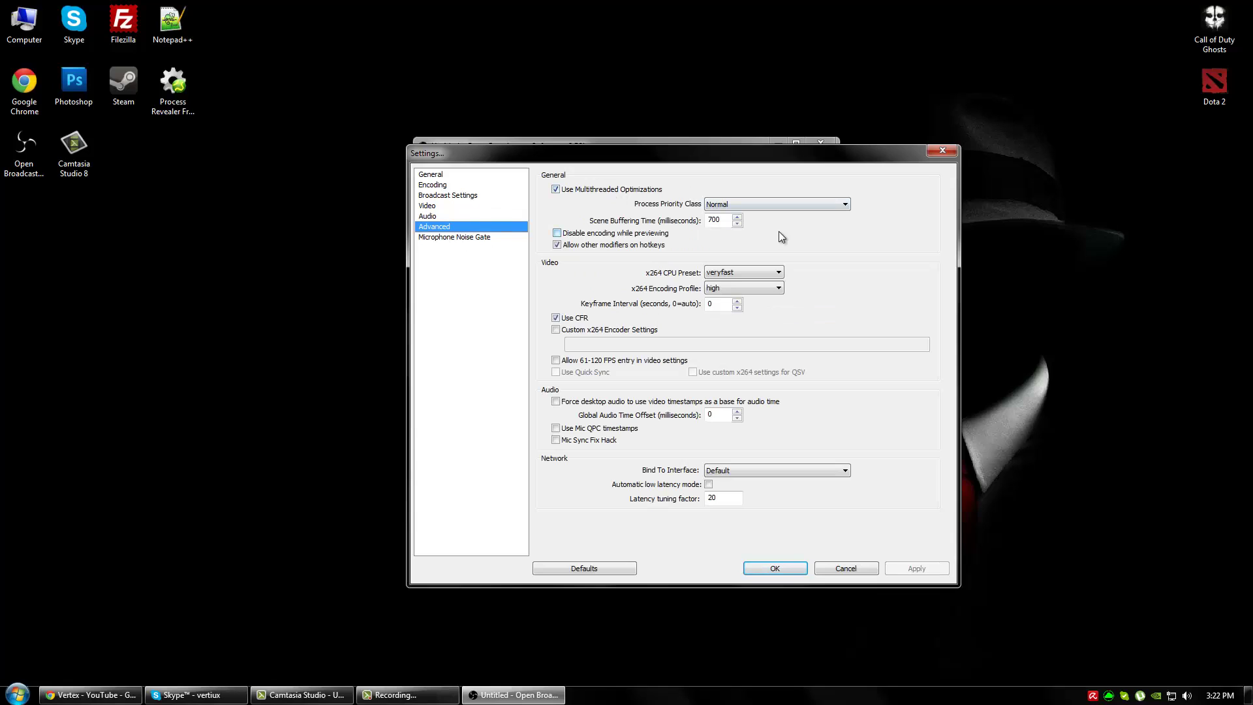
pyautogui.click(610, 234)
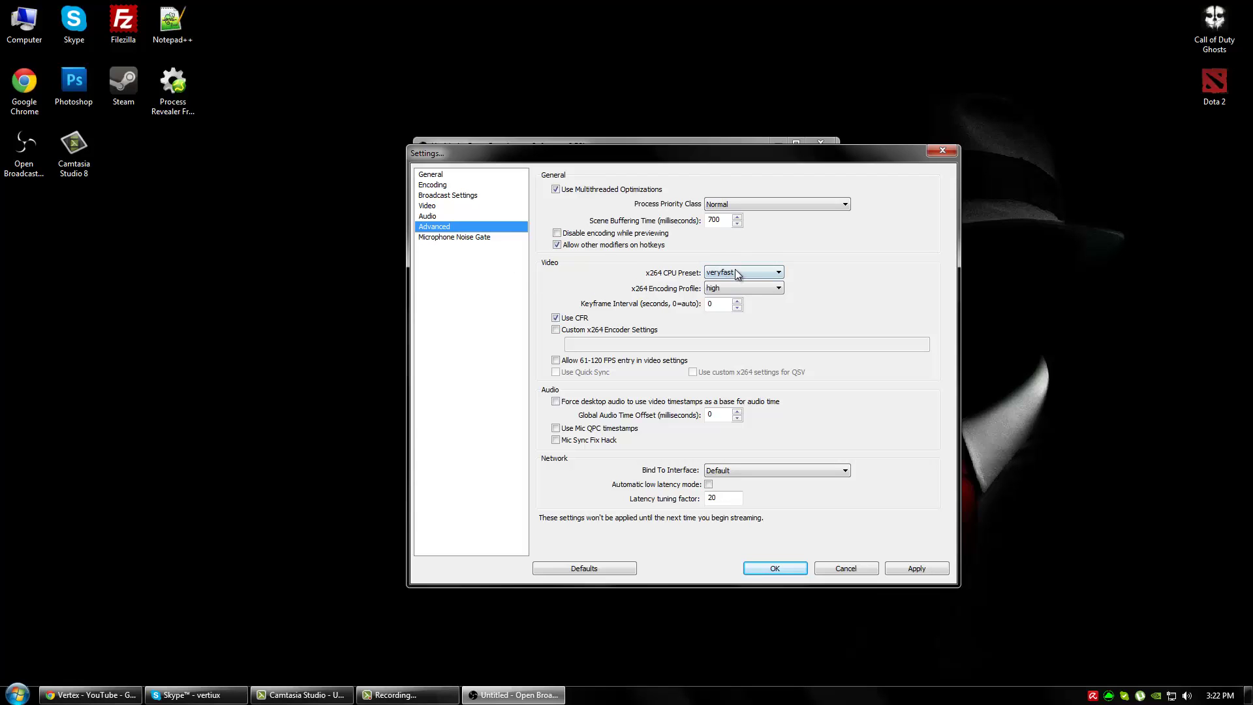
# Examine the available x264 CPU presets in the advanced video settings
pyautogui.click(735, 271)
pyautogui.click(734, 271)
pyautogui.click(728, 273)
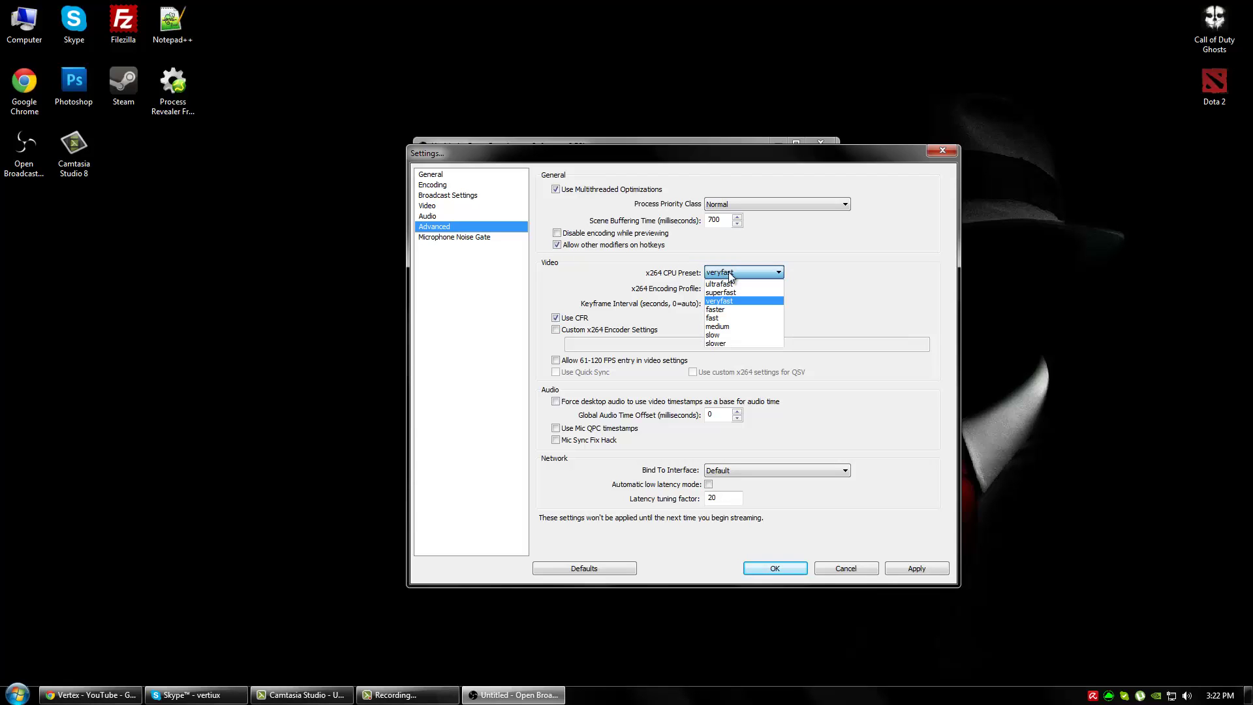
pyautogui.click(730, 274)
pyautogui.click(730, 274)
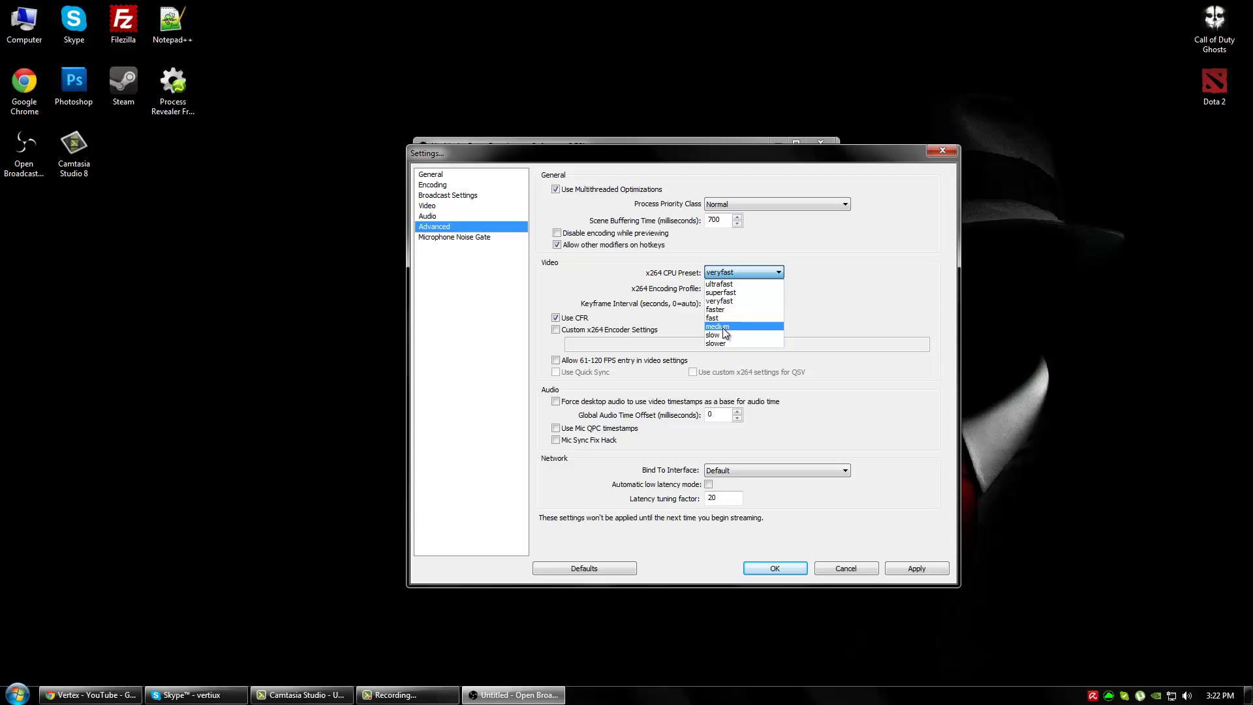
pyautogui.click(650, 275)
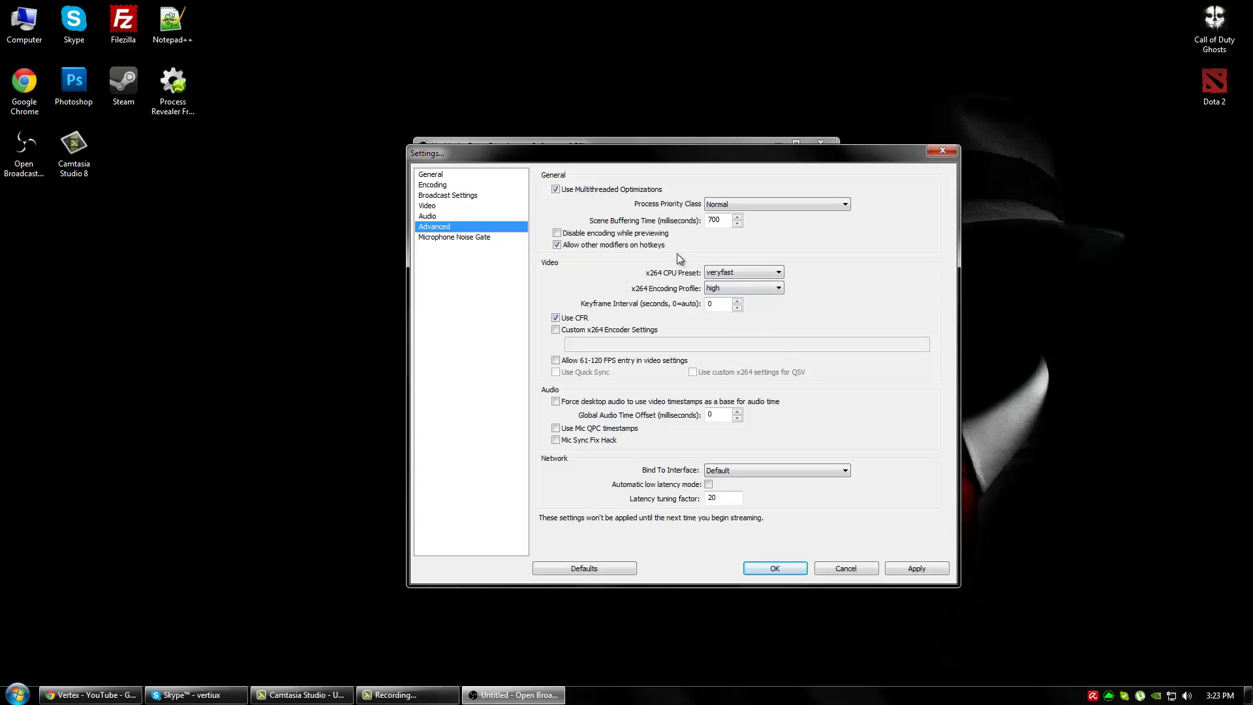
# Try enabling custom x264 encoder settings, switch them back off, and discard the pending advanced changes
pyautogui.moveTo(531, 150); pyautogui.dragTo(410, 152)
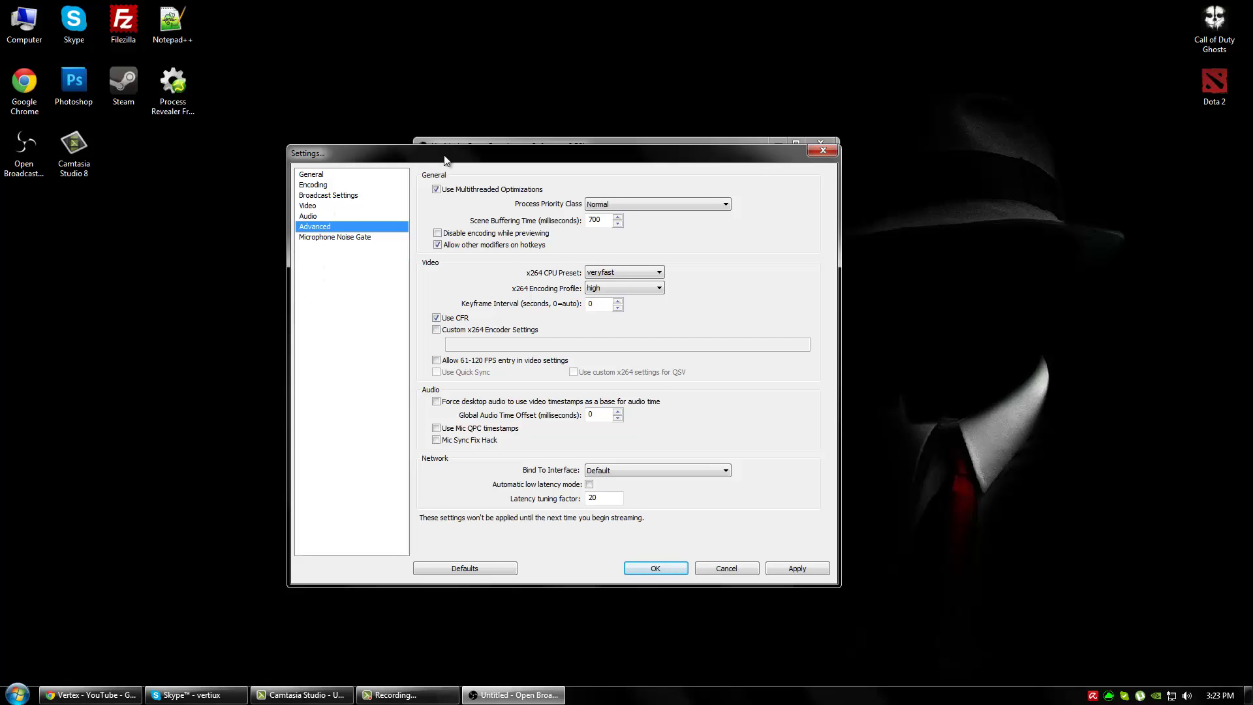
pyautogui.moveTo(445, 160); pyautogui.dragTo(527, 139)
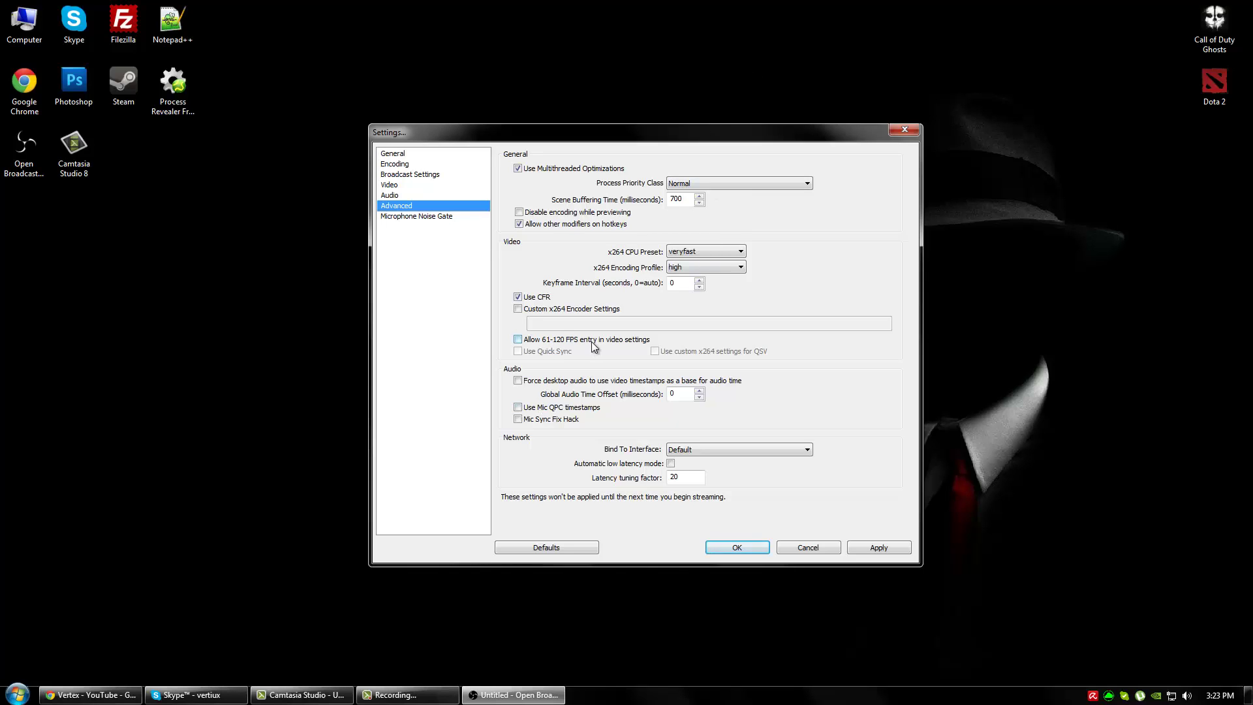
pyautogui.click(559, 310)
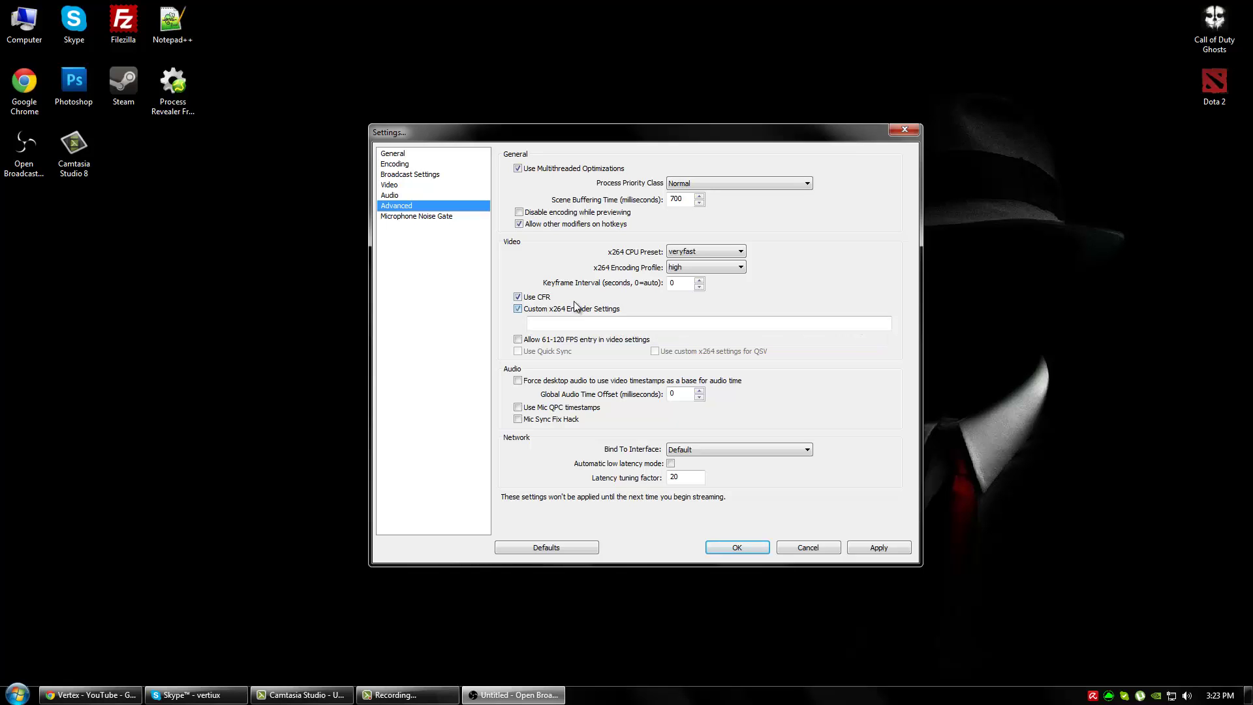
pyautogui.click(545, 311)
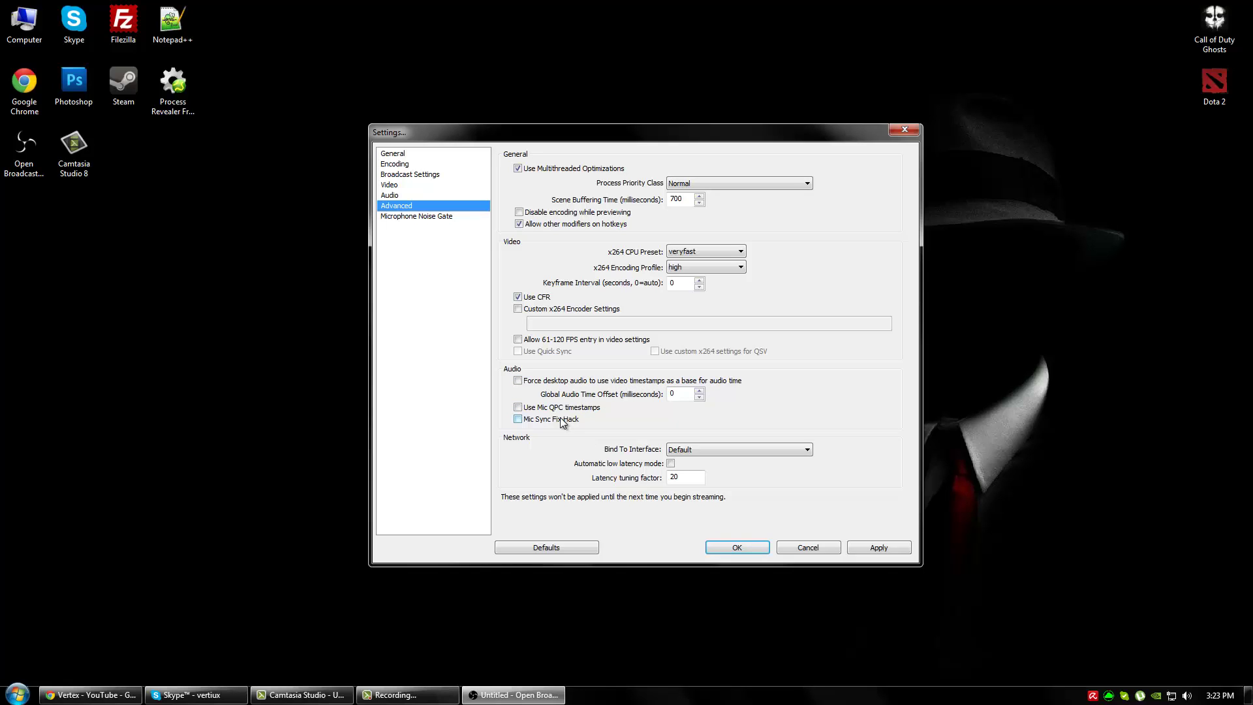
pyautogui.click(442, 216)
pyautogui.click(621, 386)
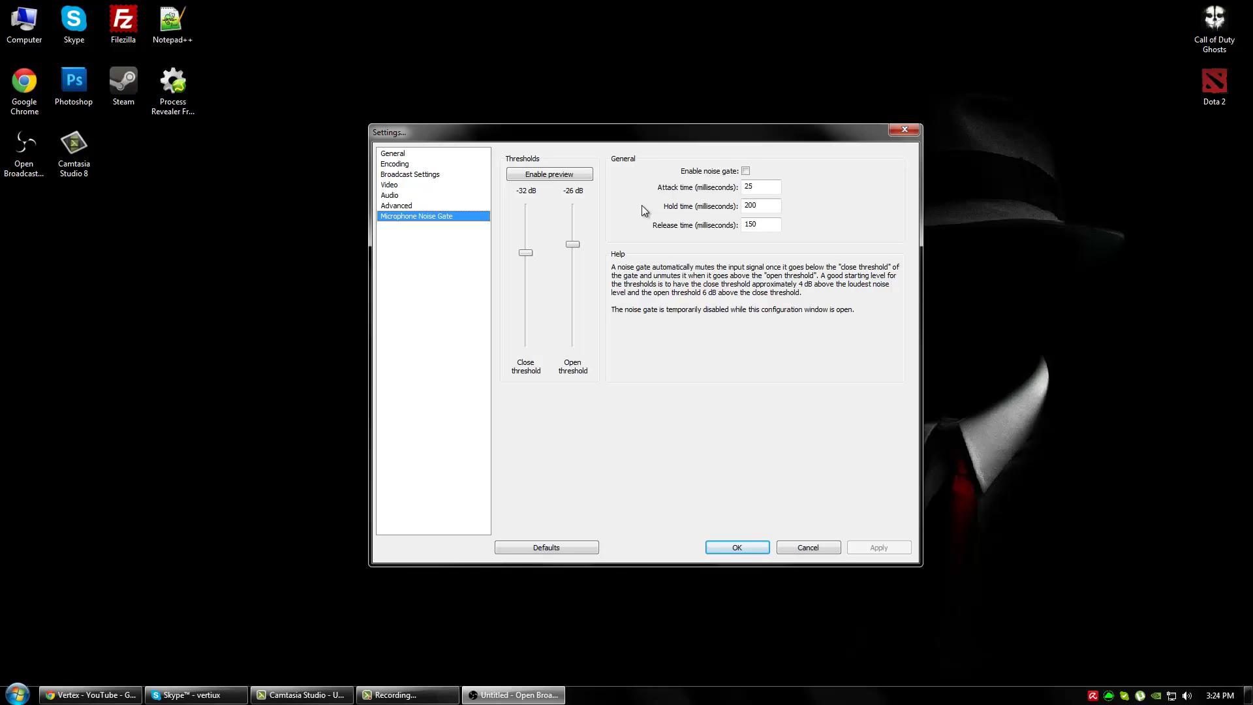
# Try enabling the microphone noise gate, switch it back off, and discard the pending changes
pyautogui.click(745, 171)
pyautogui.moveTo(813, 133); pyautogui.dragTo(891, 47)
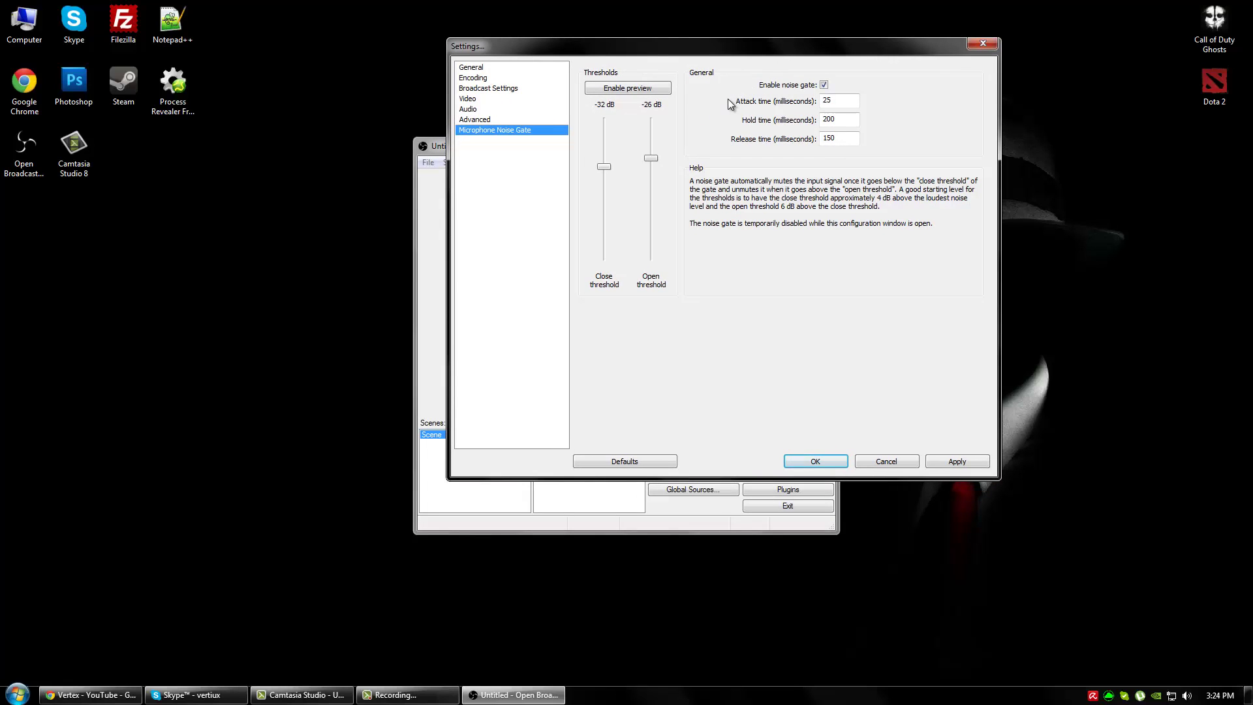
pyautogui.click(825, 85)
pyautogui.click(519, 119)
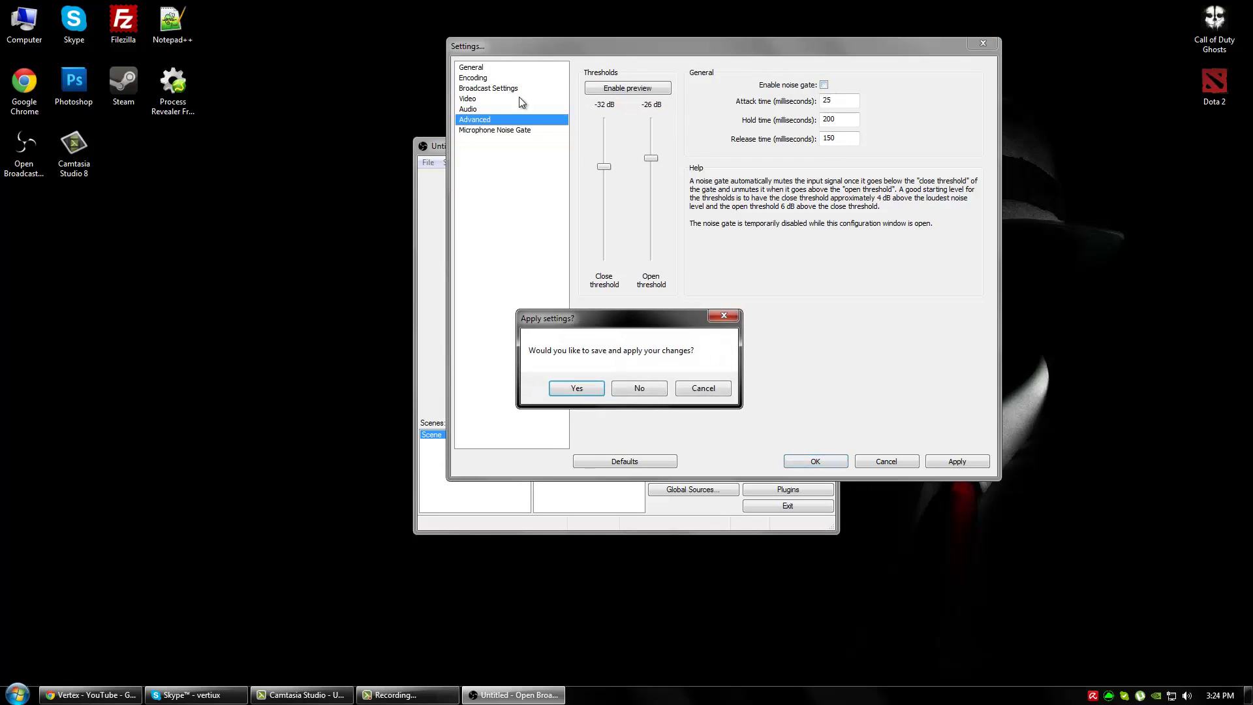
pyautogui.click(634, 385)
# Close the settings without saving and rename the default scene as Dota
pyautogui.click(889, 459)
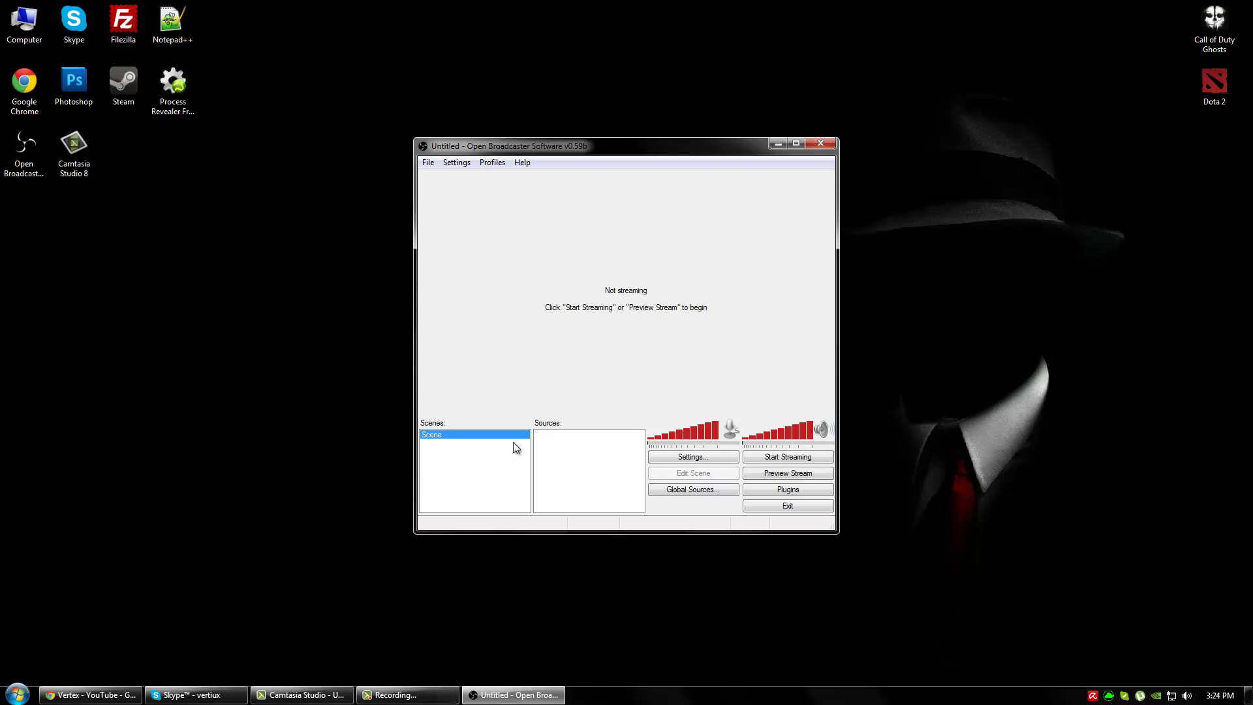
pyautogui.rightClick(518, 432)
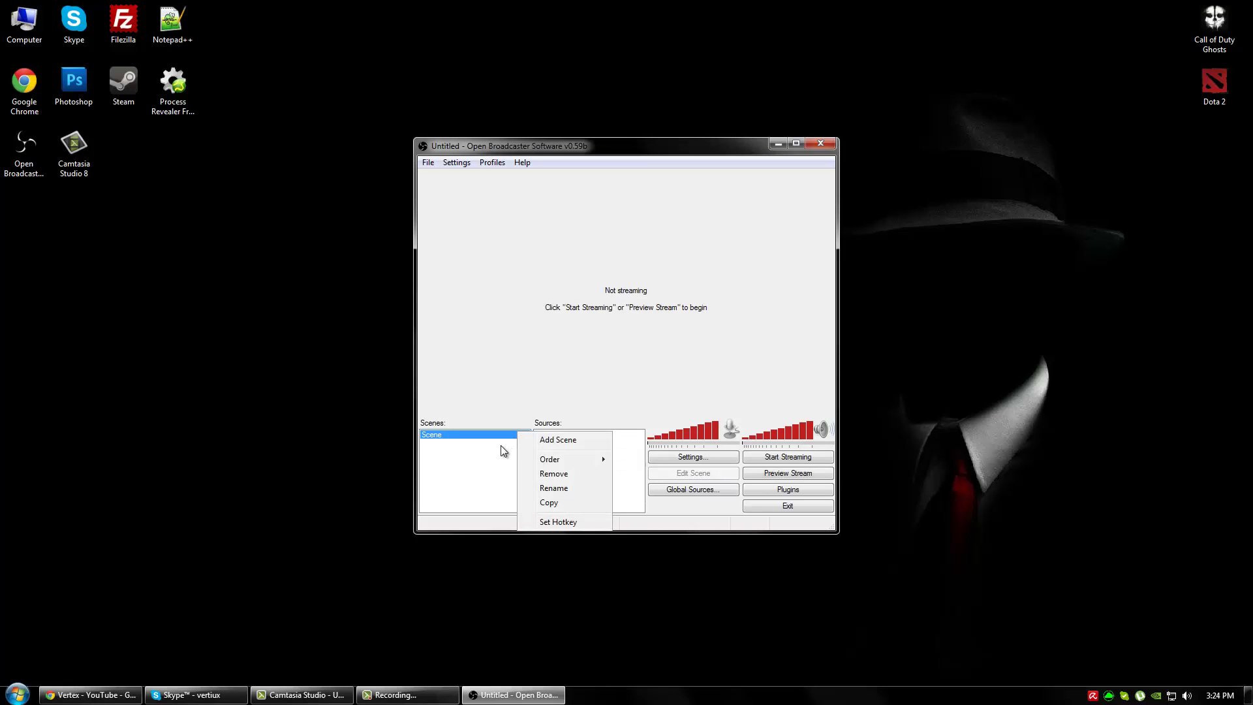
pyautogui.click(573, 490)
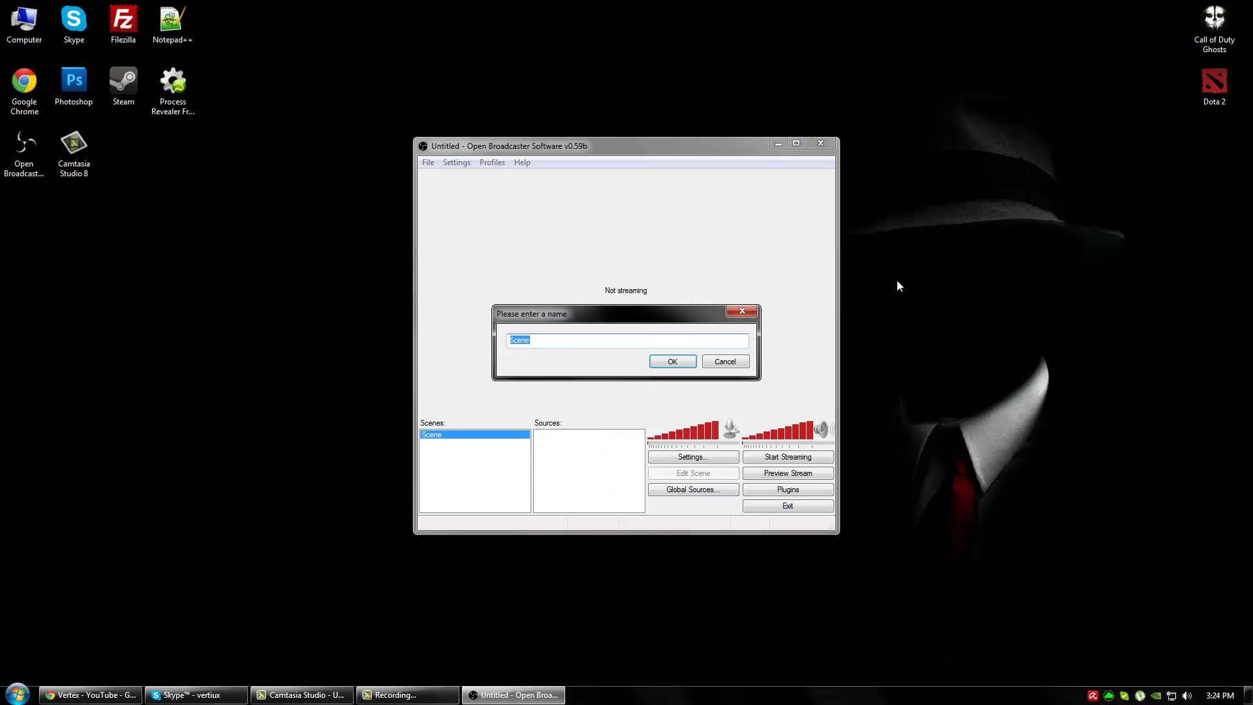
pyautogui.write('F')
pyautogui.write('ota')
pyautogui.press('Return')
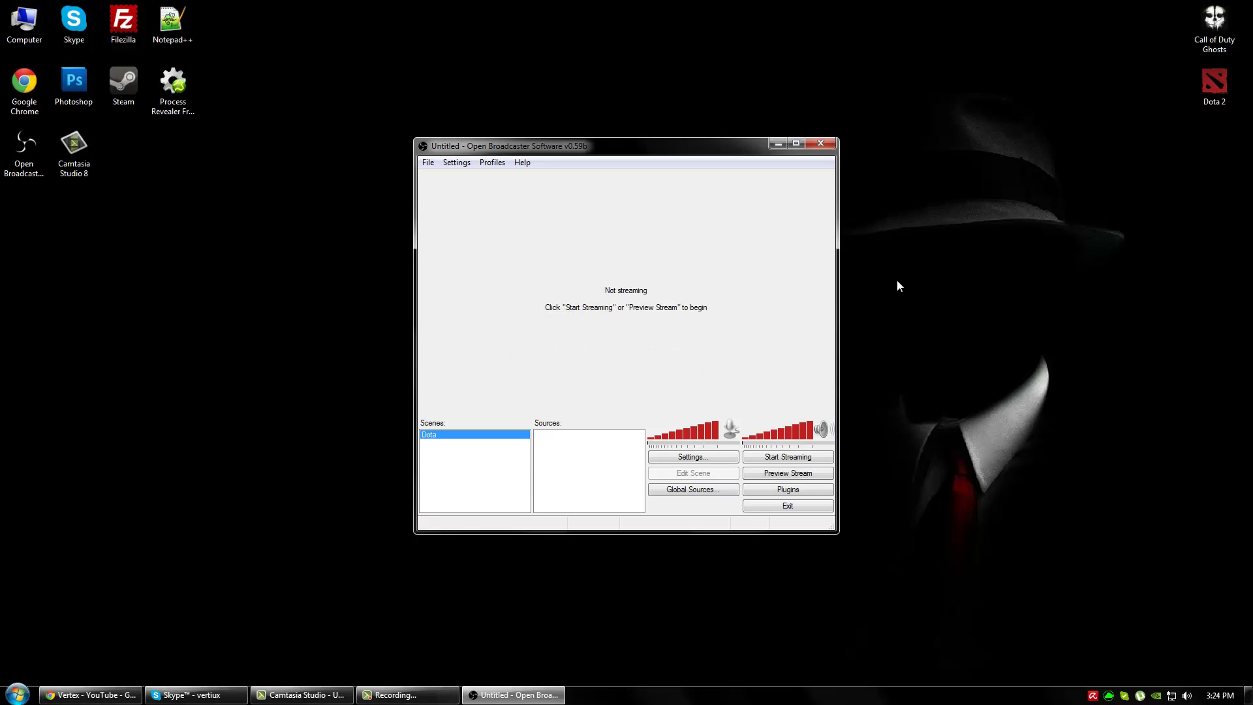
# Rename the Dota scene as Monitor
pyautogui.rightClick(490, 436)
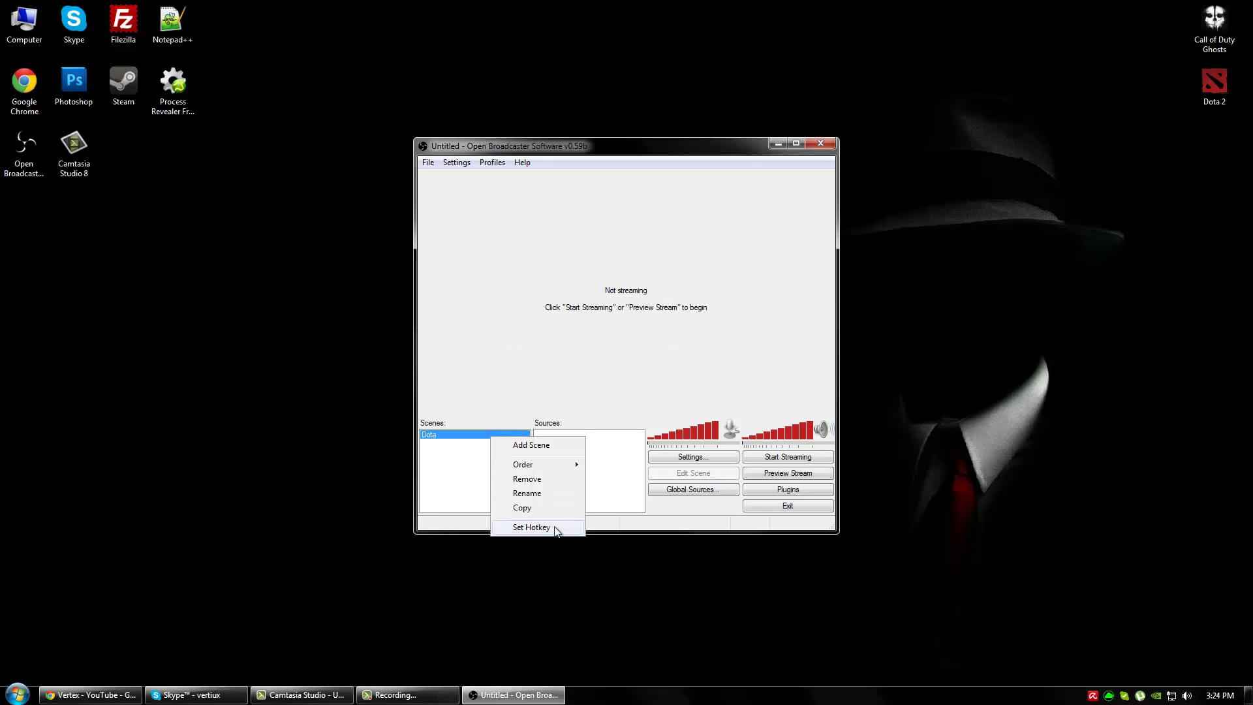
pyautogui.click(542, 504)
pyautogui.write('sc')
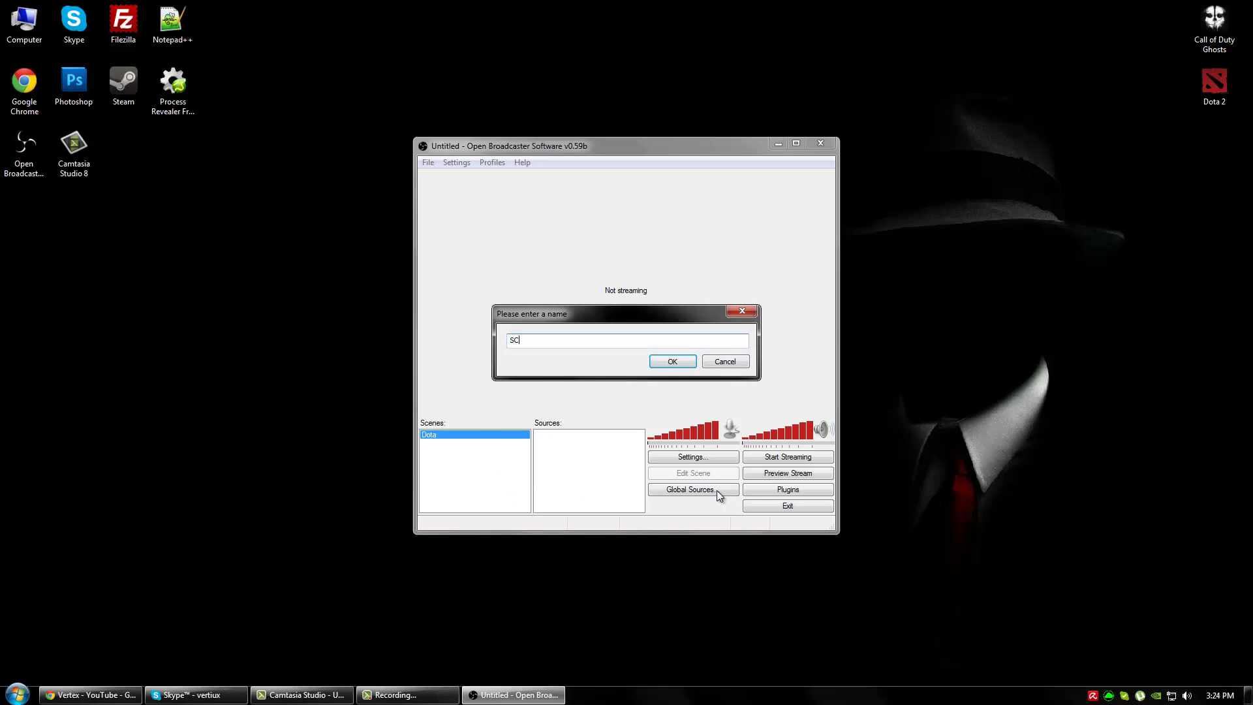
pyautogui.write('nitor')
pyautogui.press('Return')
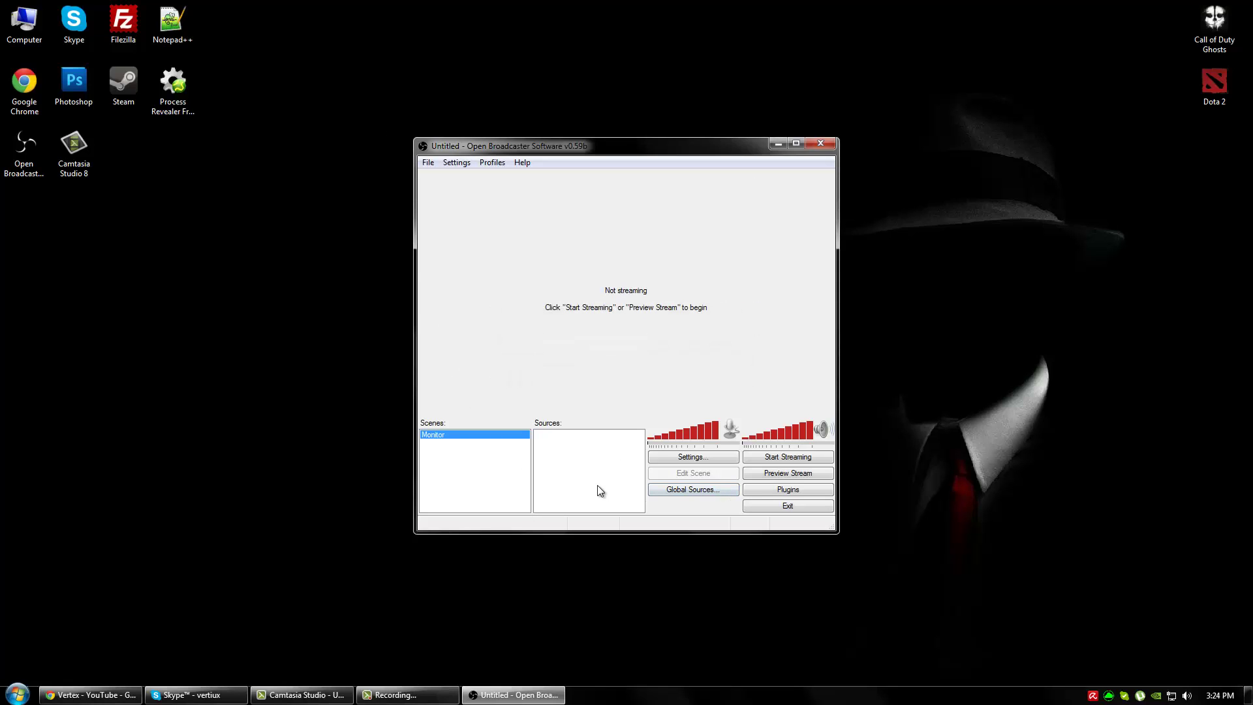
# Open the Computer folder window and add a window capture source named My Computer that captures it
pyautogui.rightClick(571, 437)
pyautogui.moveTo(626, 444)
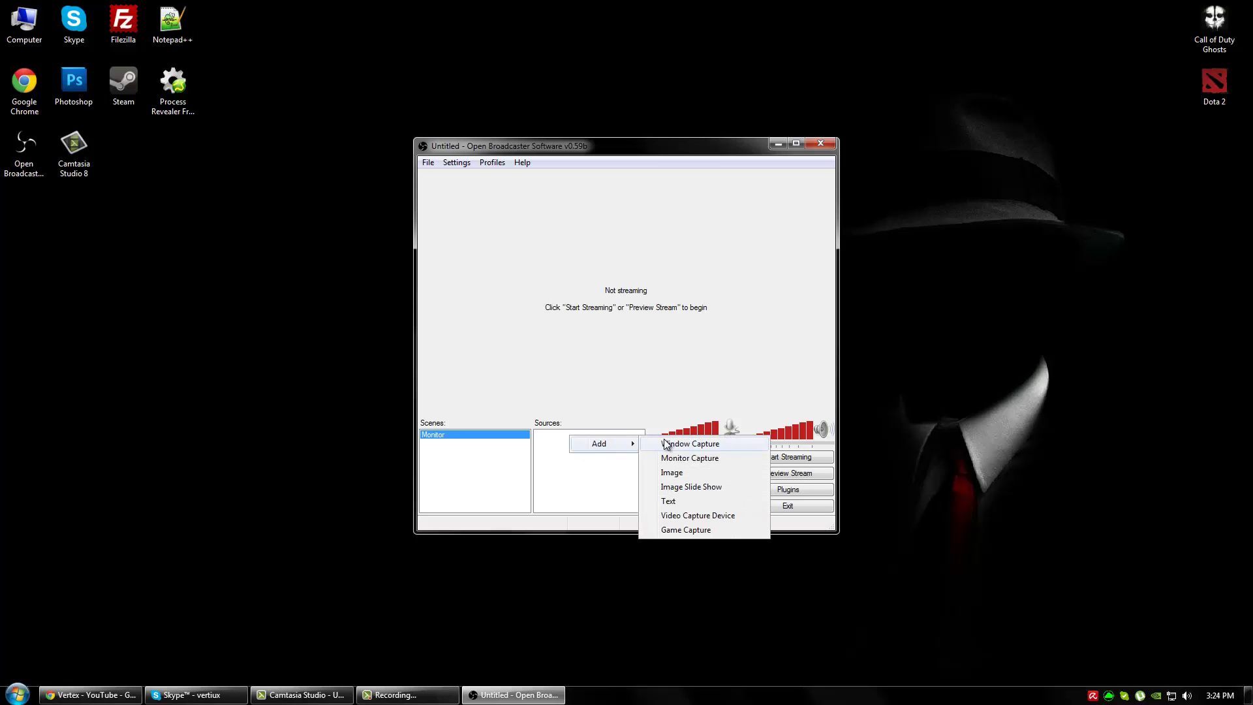
pyautogui.click(666, 443)
pyautogui.doubleClick(29, 26)
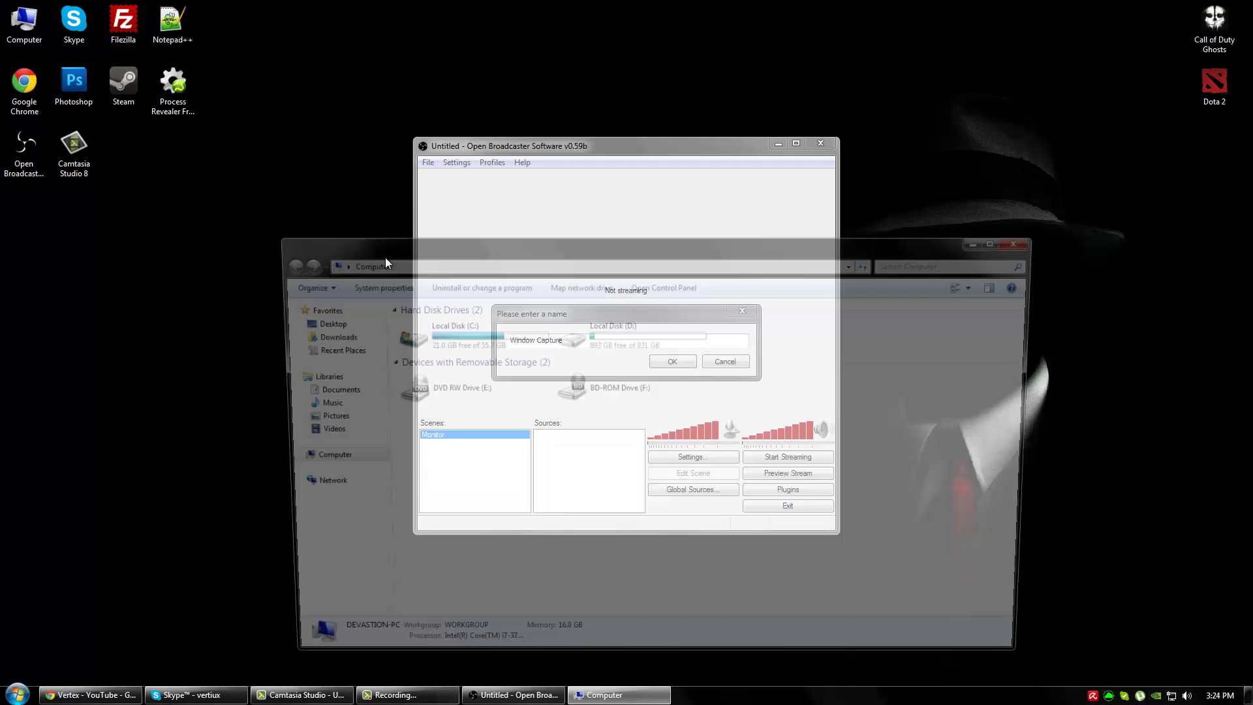
pyautogui.click(507, 695)
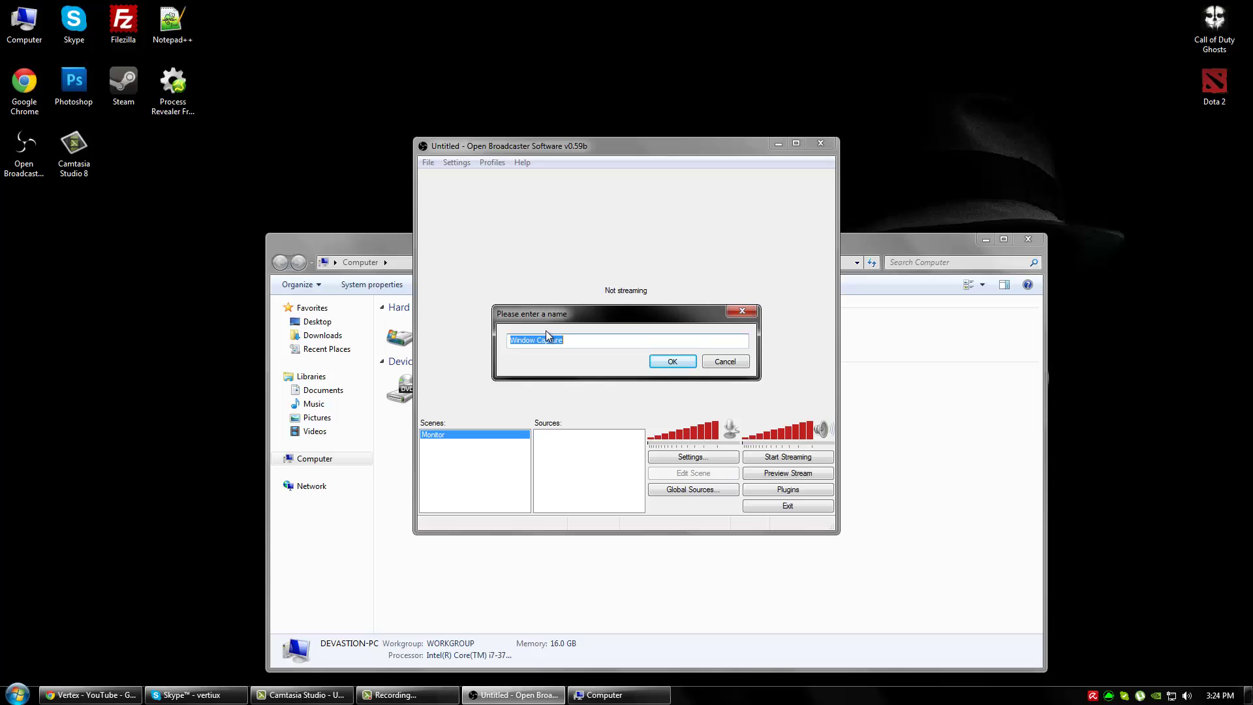
pyautogui.write('My Computer')
pyautogui.press('Return')
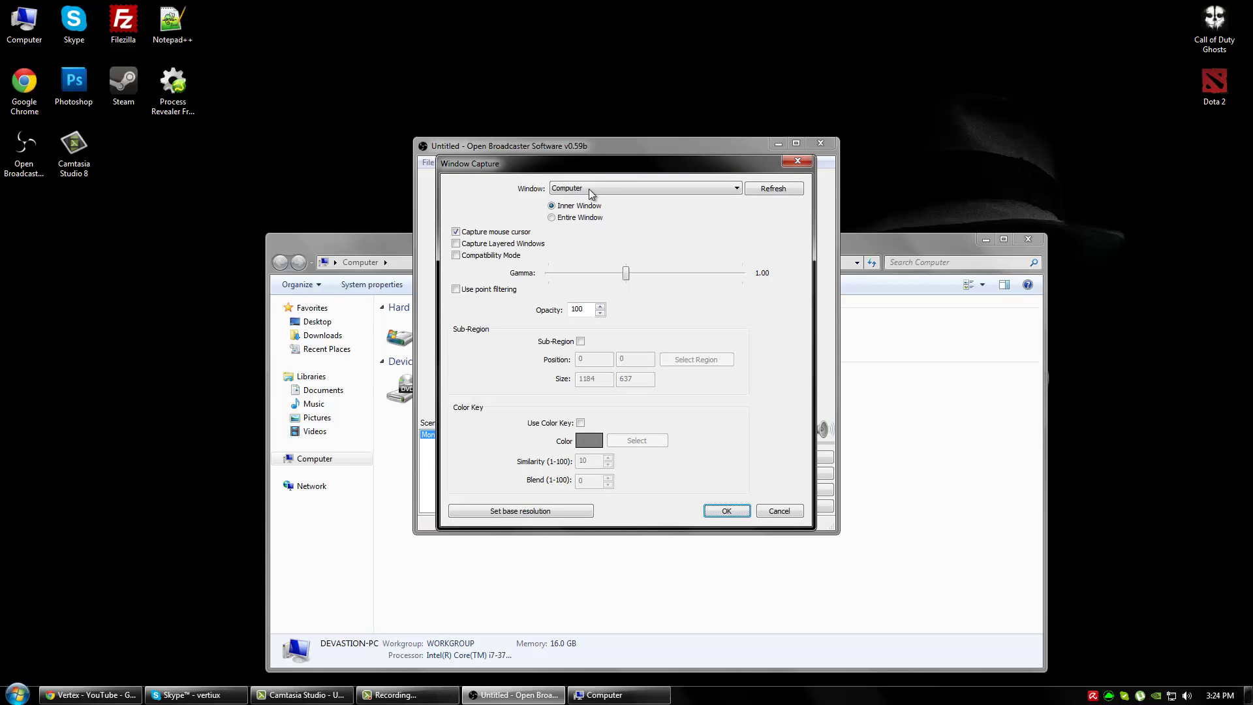
pyautogui.click(590, 189)
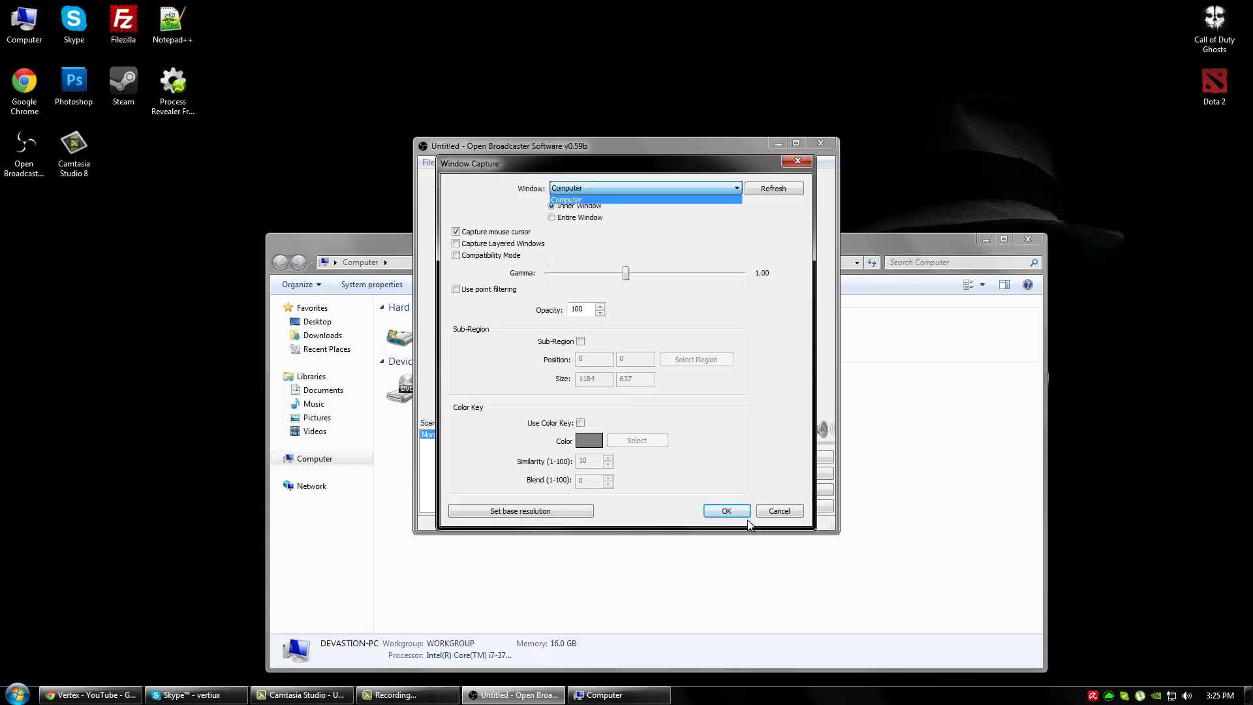
pyautogui.click(726, 512)
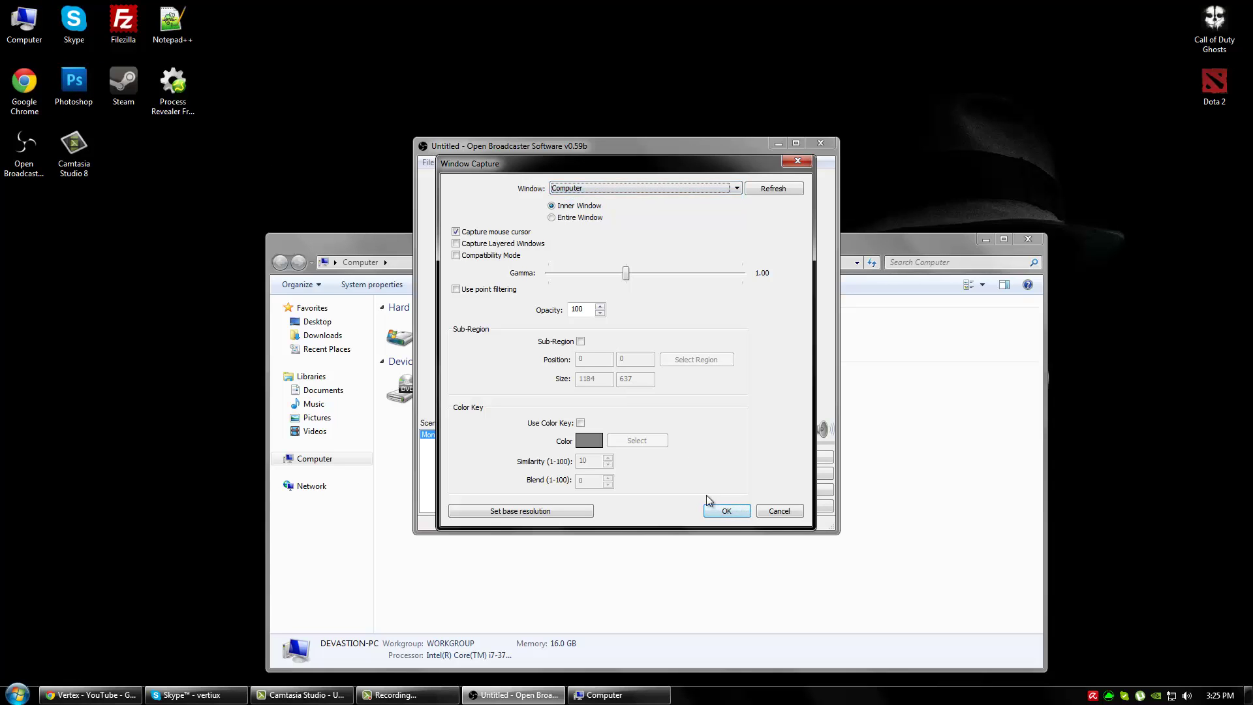
# Start the stream preview and move the My Computer capture to near the middle of the scene
pyautogui.click(778, 474)
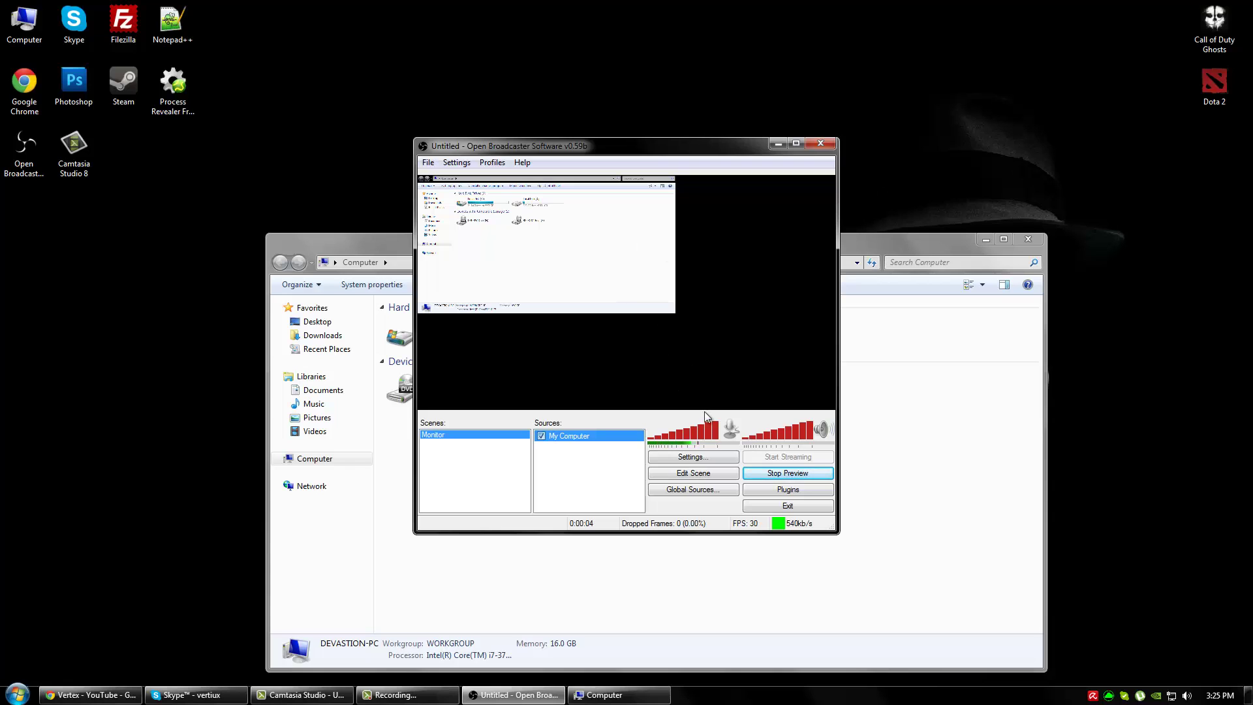
pyautogui.click(709, 472)
pyautogui.moveTo(622, 268); pyautogui.dragTo(663, 327)
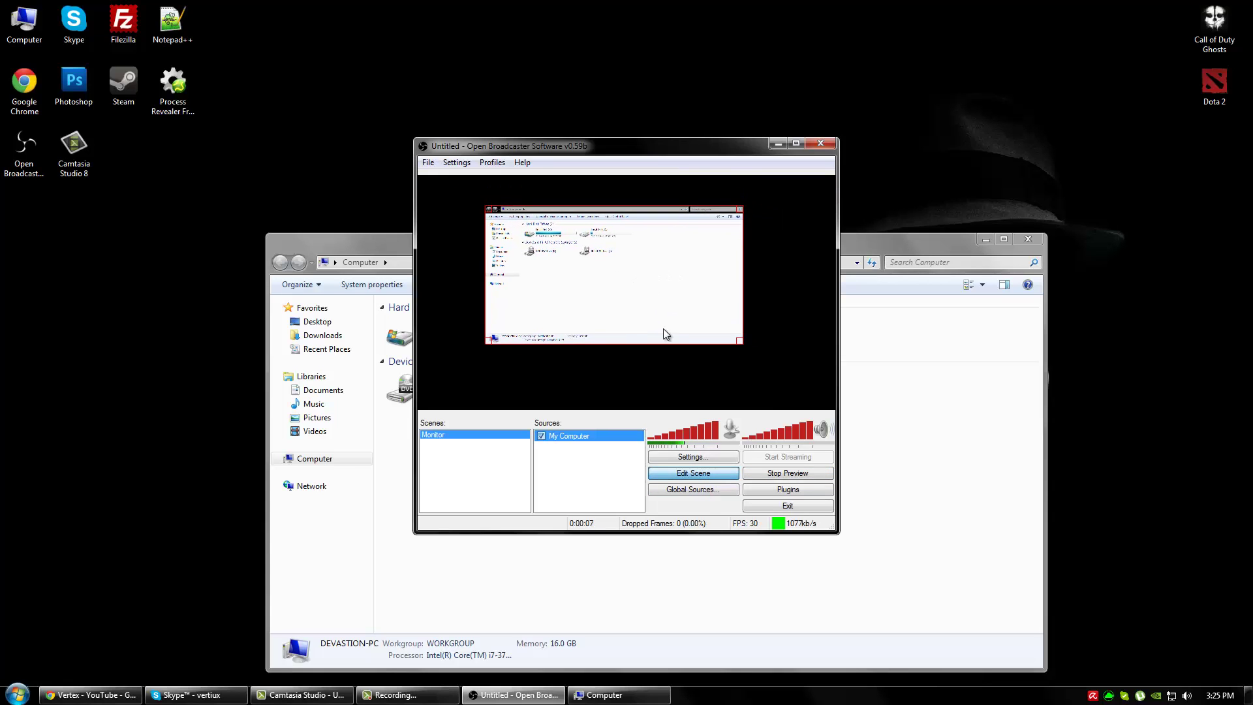
pyautogui.click(691, 474)
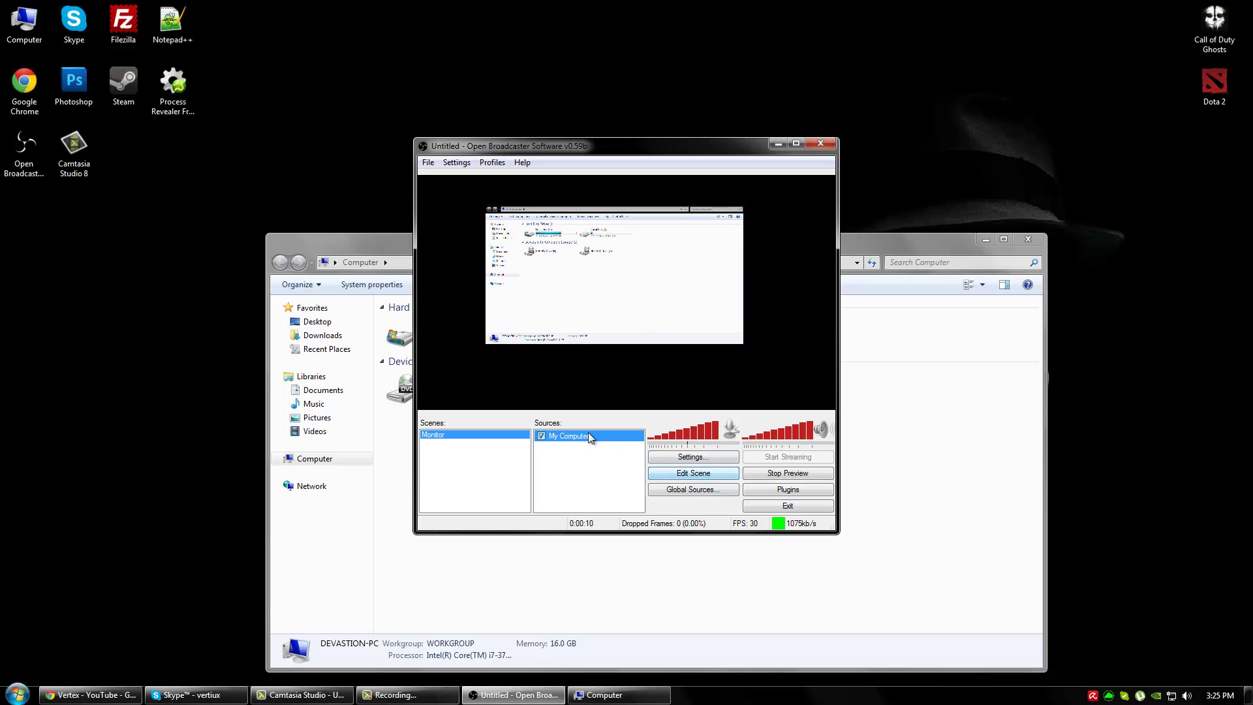
# Hide the My Computer source and add a monitor capture source for monitor 1 under its default name
pyautogui.click(541, 436)
pyautogui.rightClick(564, 466)
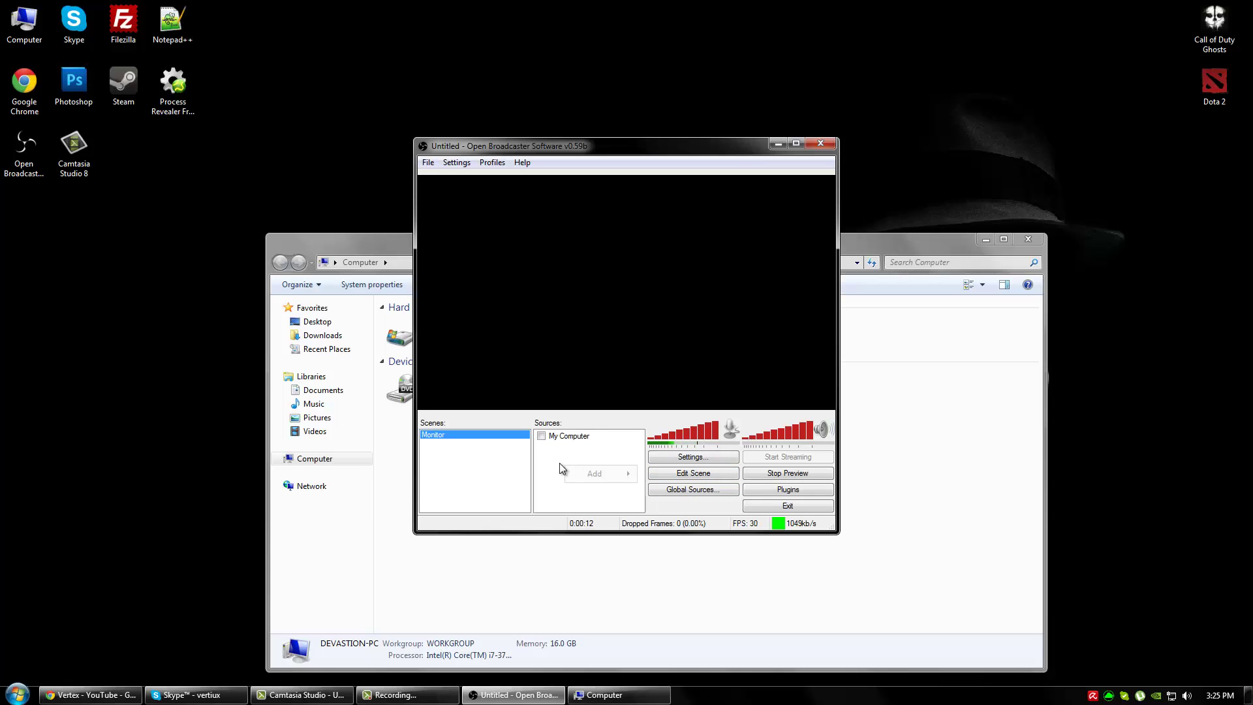
pyautogui.moveTo(577, 476)
pyautogui.click(679, 488)
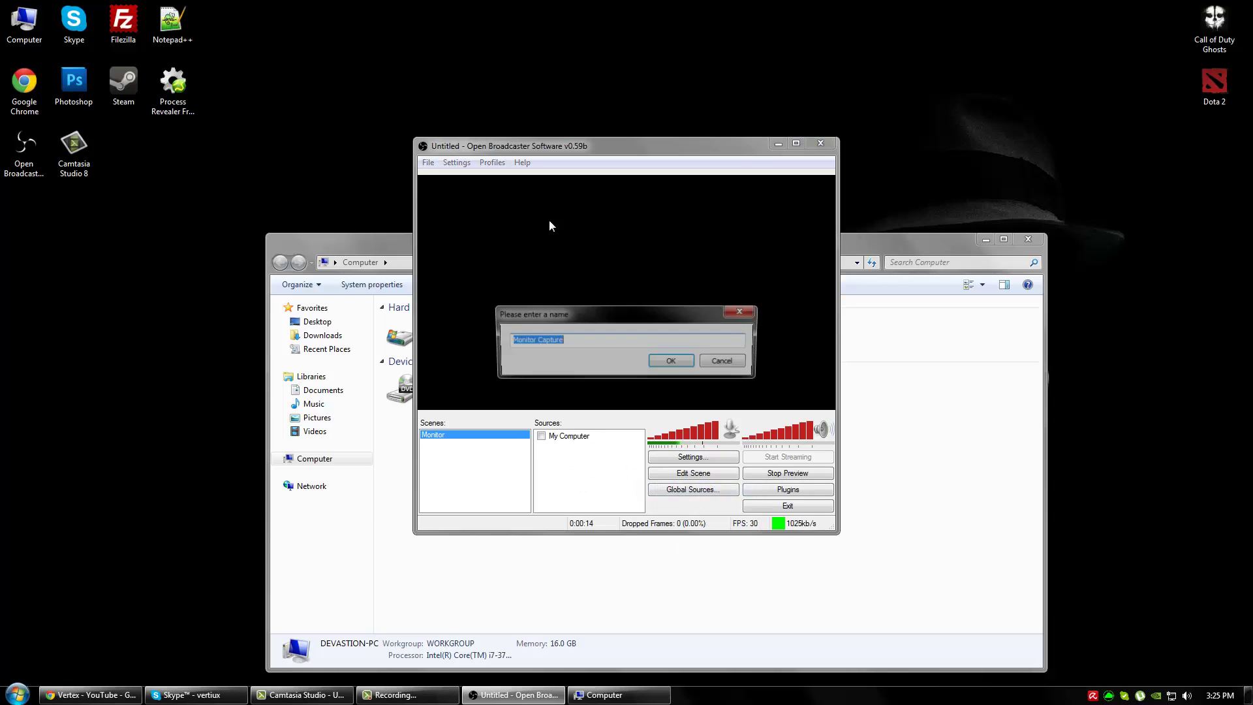
pyautogui.click(660, 361)
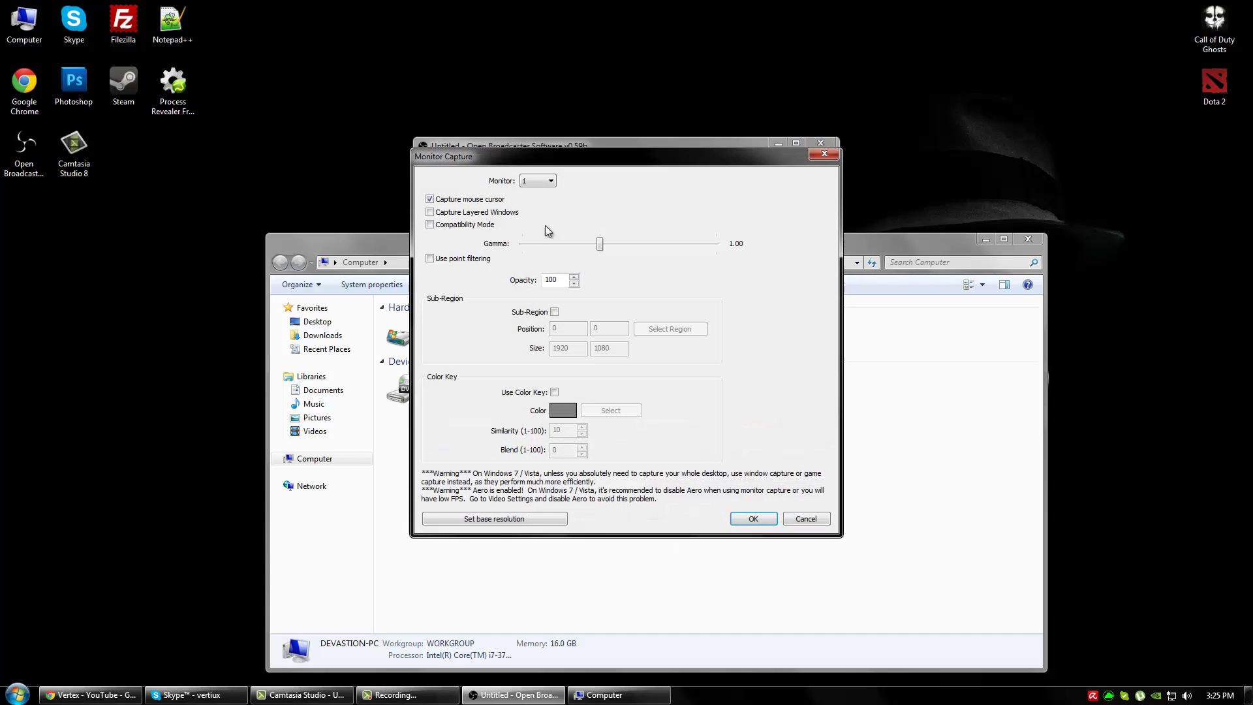
pyautogui.click(540, 182)
pyautogui.click(742, 519)
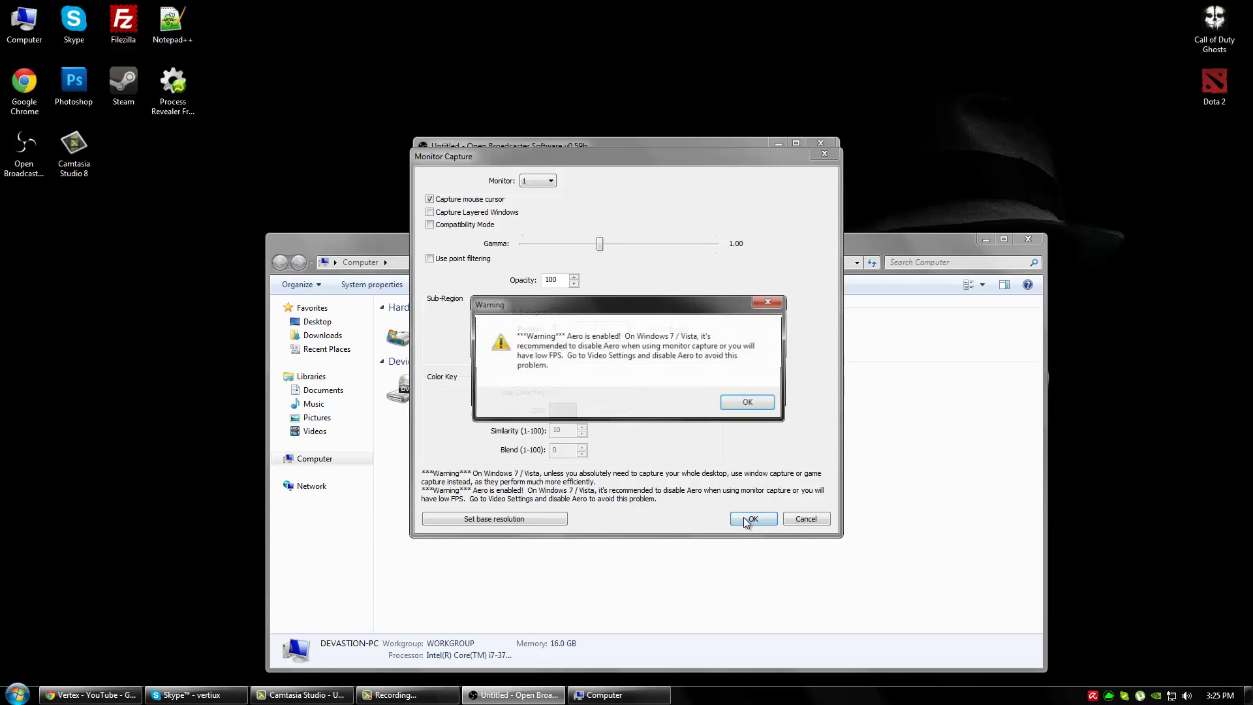
pyautogui.click(751, 402)
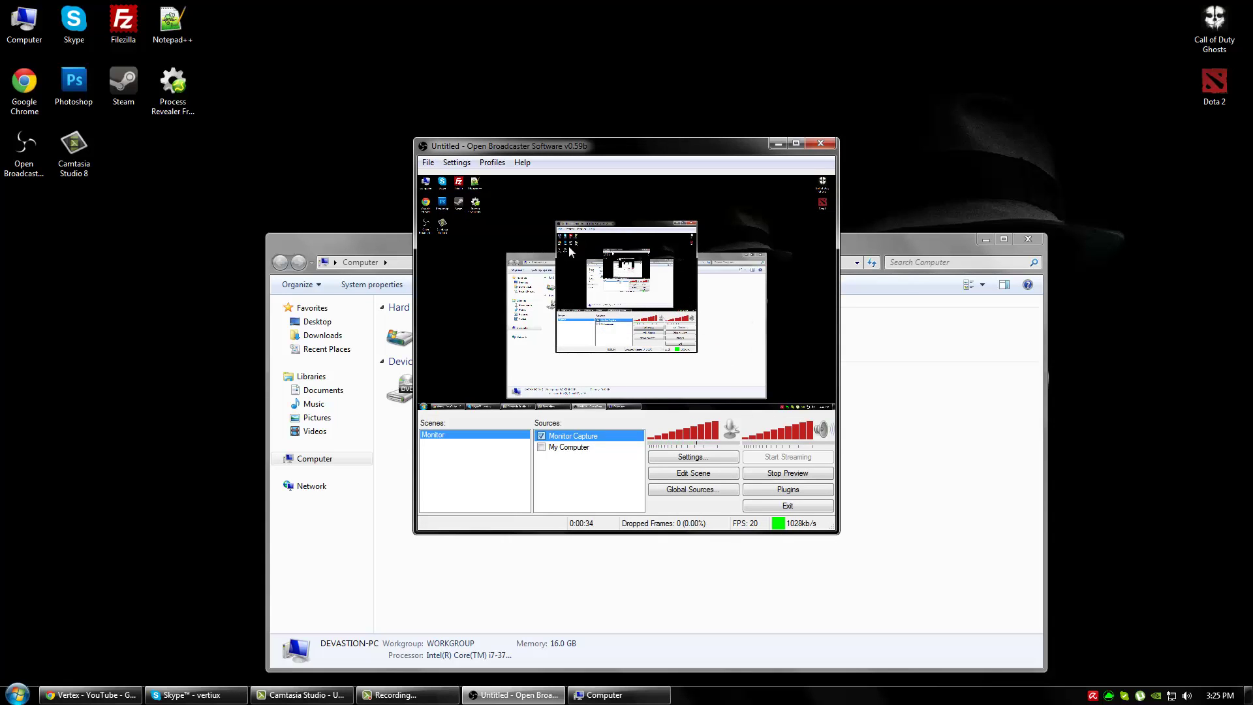
# Hide the Monitor Capture source and add an image source using hackers-15071 from Sample Pictures
pyautogui.click(541, 435)
pyautogui.click(564, 493)
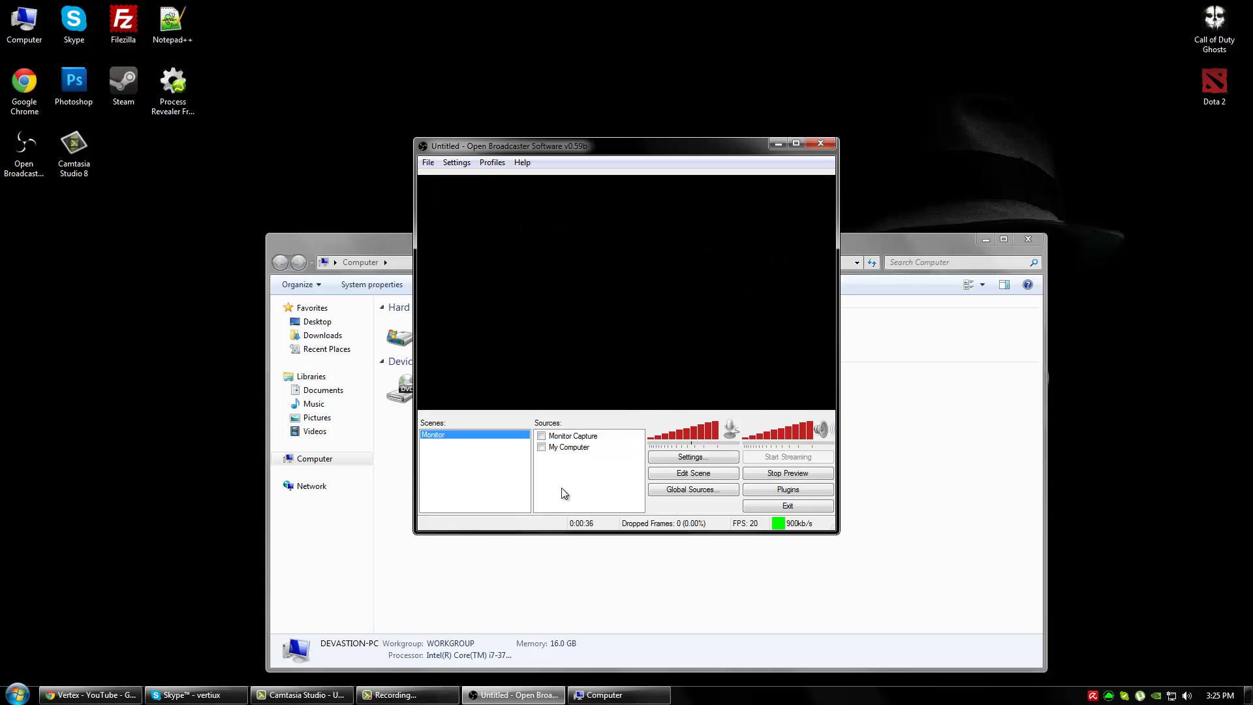
pyautogui.rightClick(565, 492)
pyautogui.moveTo(579, 491)
pyautogui.click(672, 525)
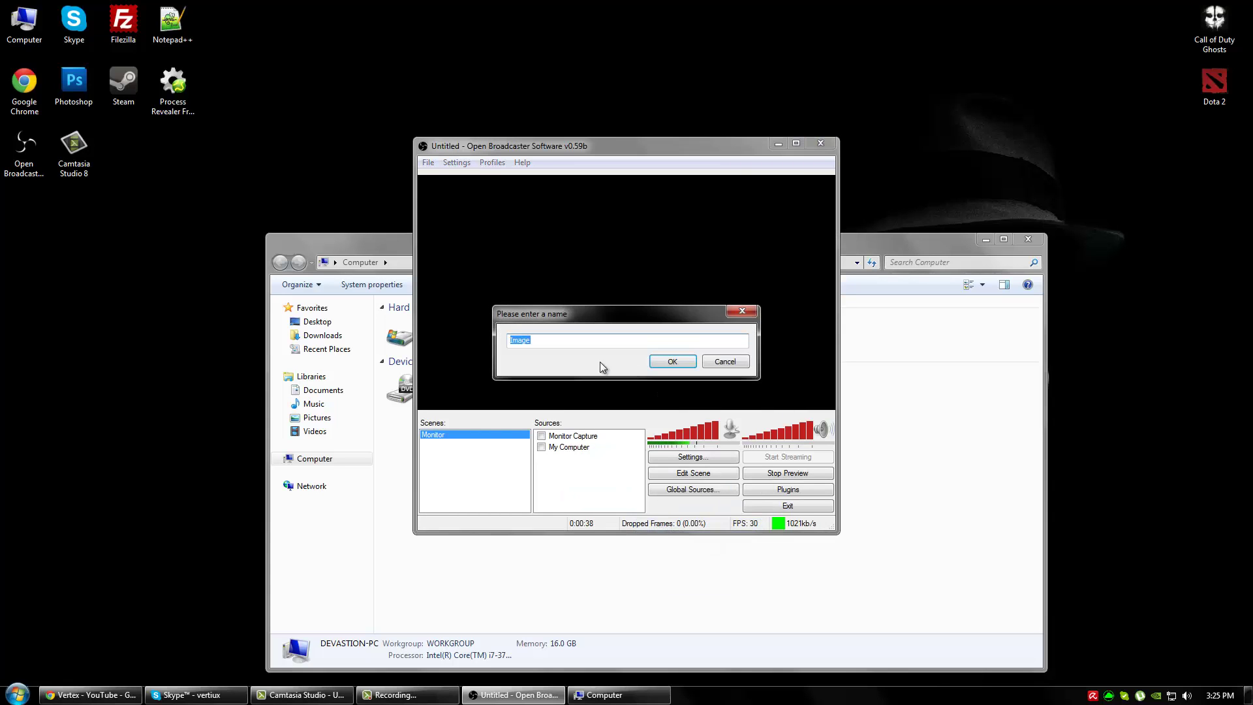
pyautogui.click(669, 362)
pyautogui.click(713, 241)
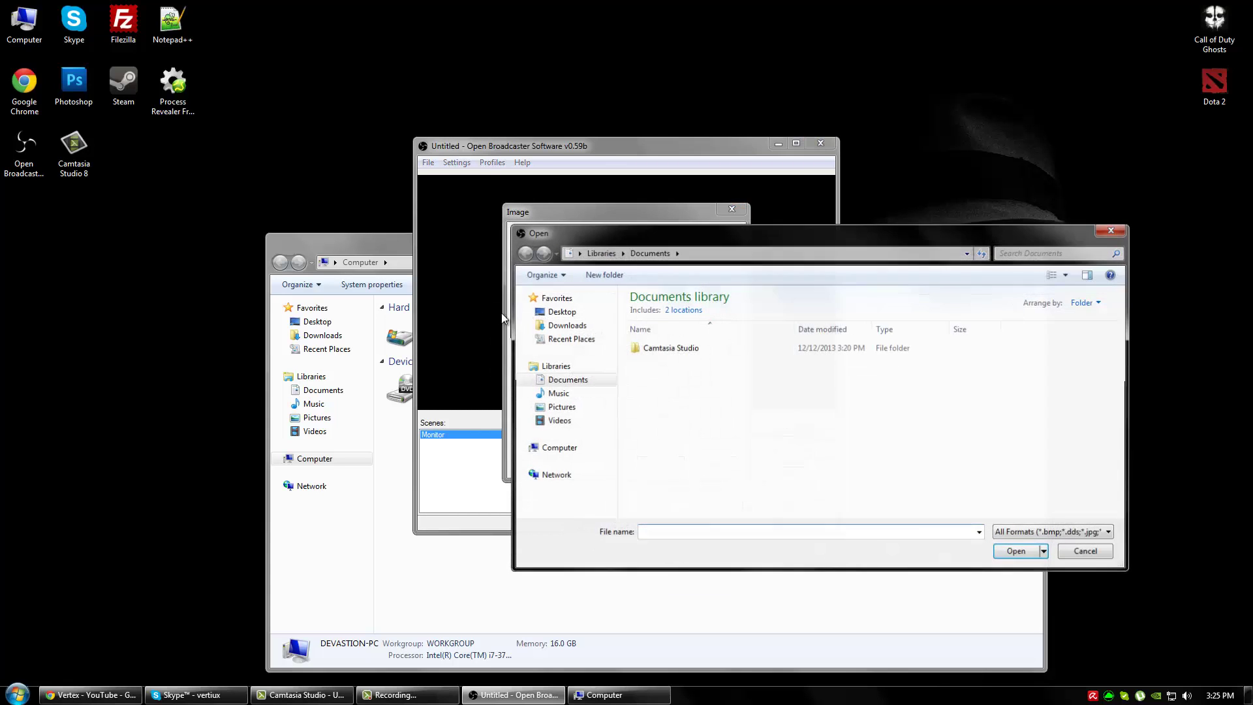
pyautogui.click(579, 405)
pyautogui.doubleClick(744, 359)
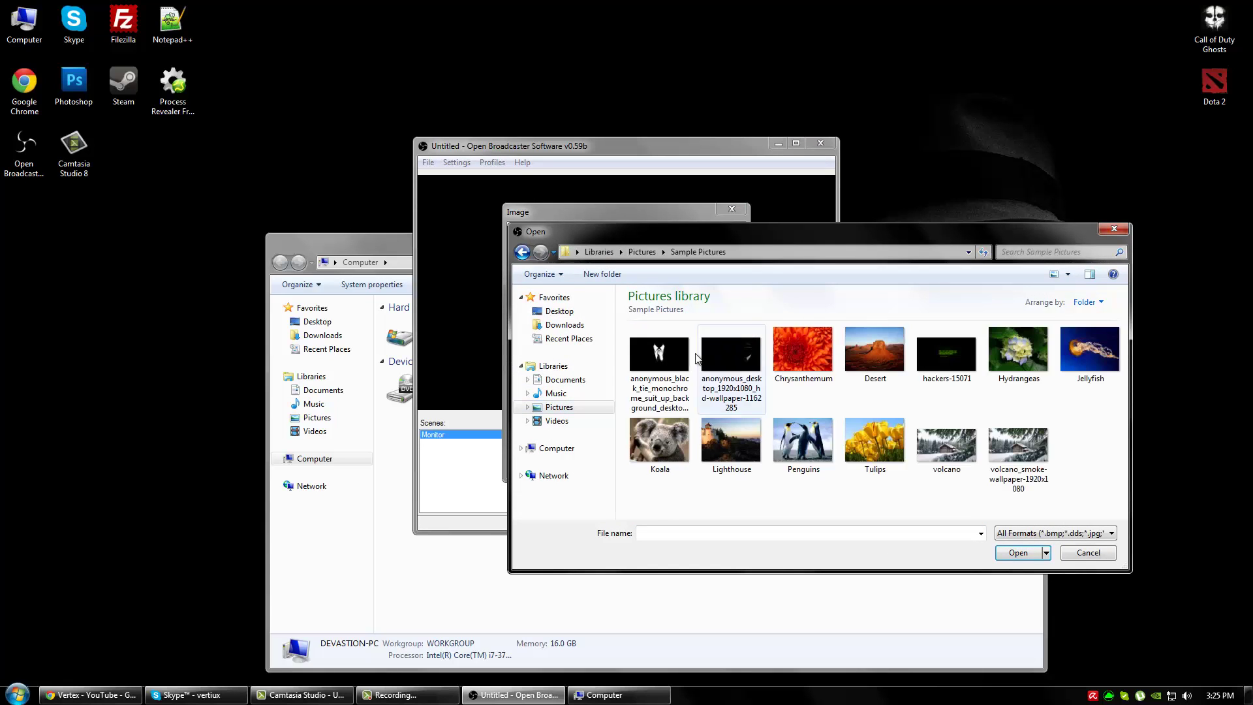
pyautogui.doubleClick(946, 352)
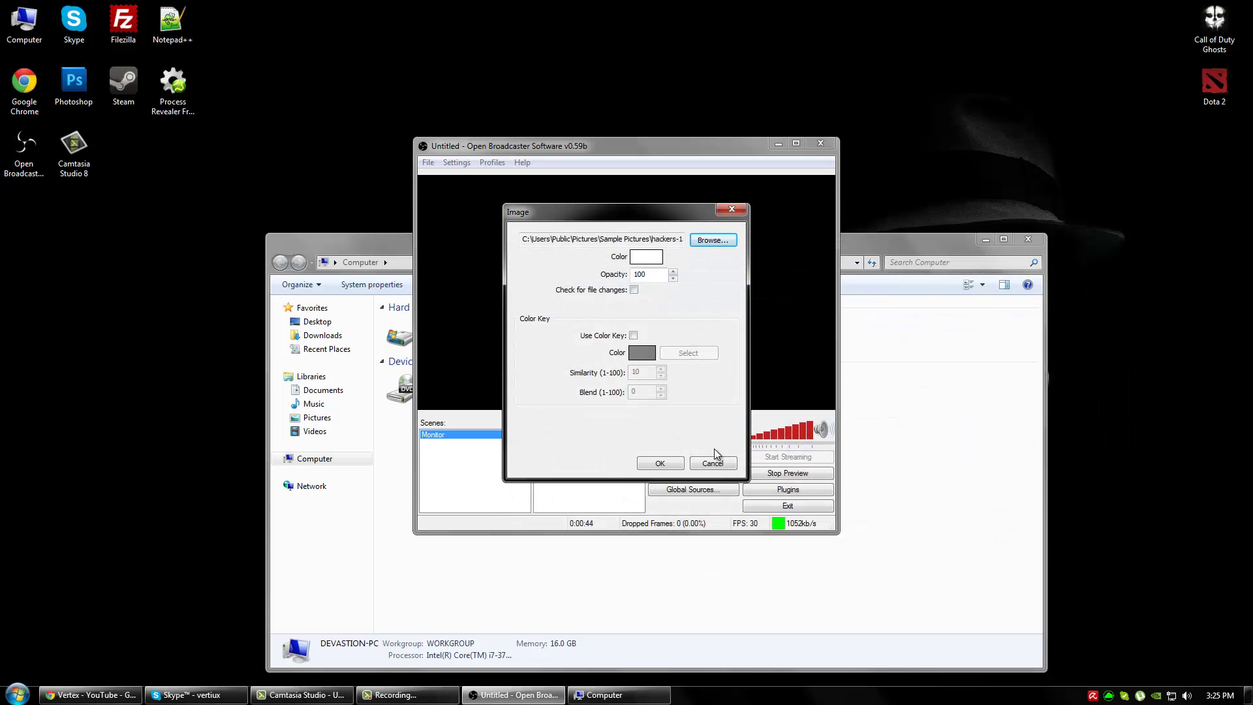
pyautogui.click(660, 463)
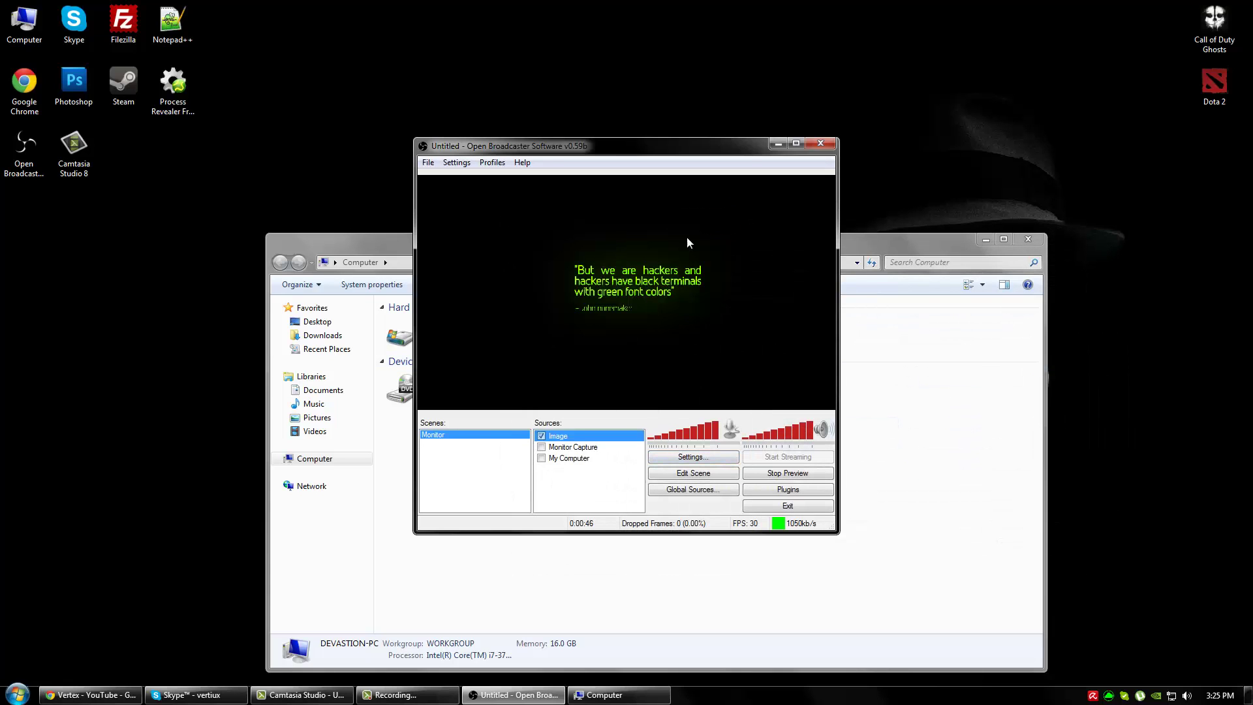
# Hide the Image source and try adding an image slide show source, cancelling at the name prompt
pyautogui.click(541, 436)
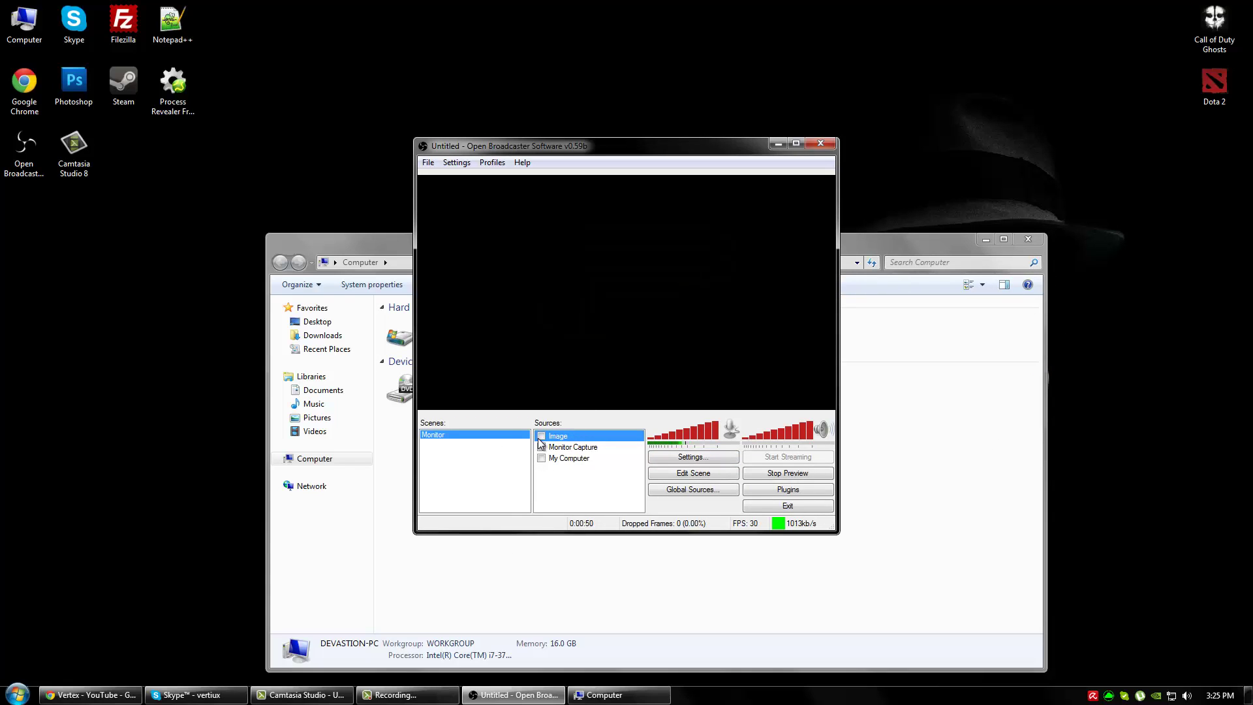
pyautogui.rightClick(575, 475)
pyautogui.moveTo(595, 481)
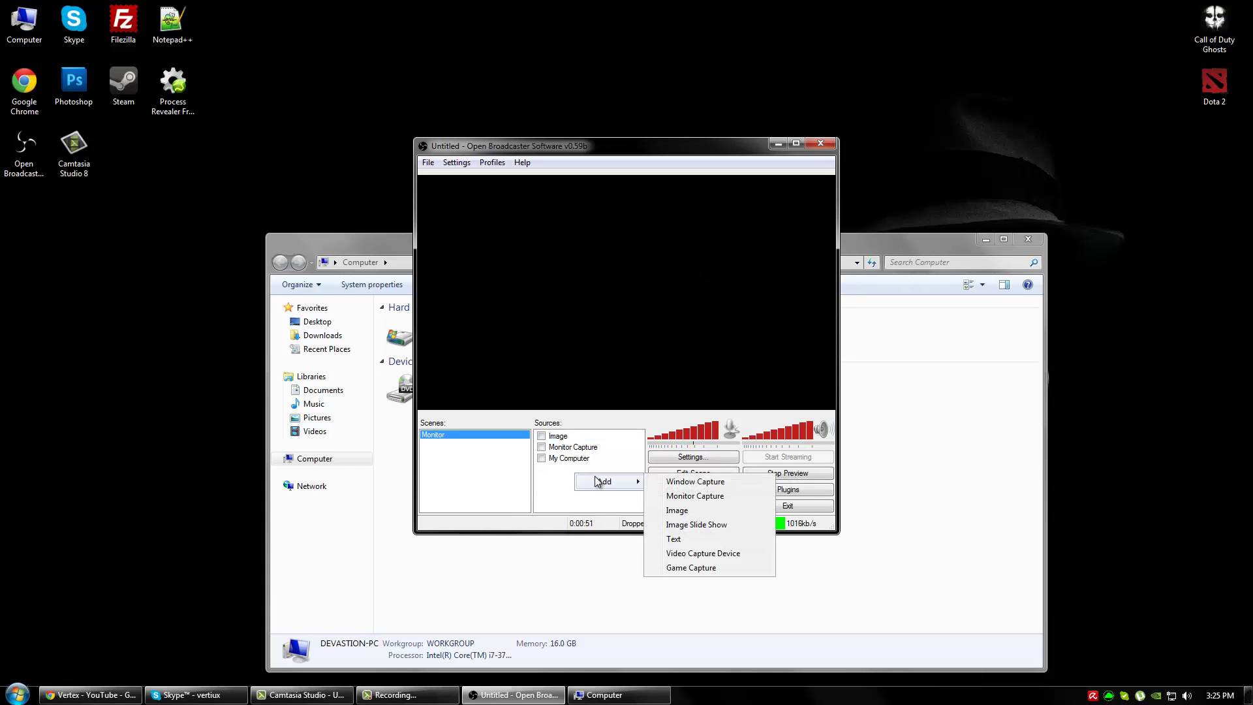
pyautogui.click(704, 526)
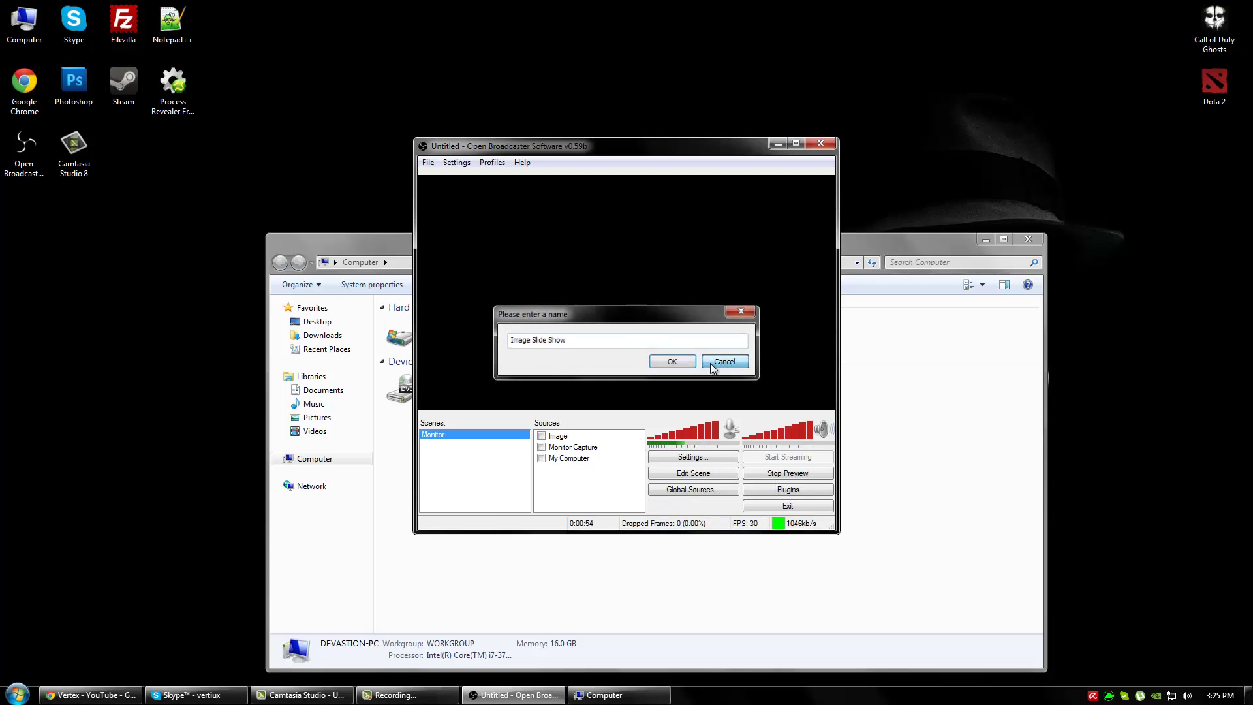
pyautogui.click(710, 363)
# Start a text source with the default name and enter sfdafasf as its text
pyautogui.rightClick(576, 502)
pyautogui.moveTo(607, 510)
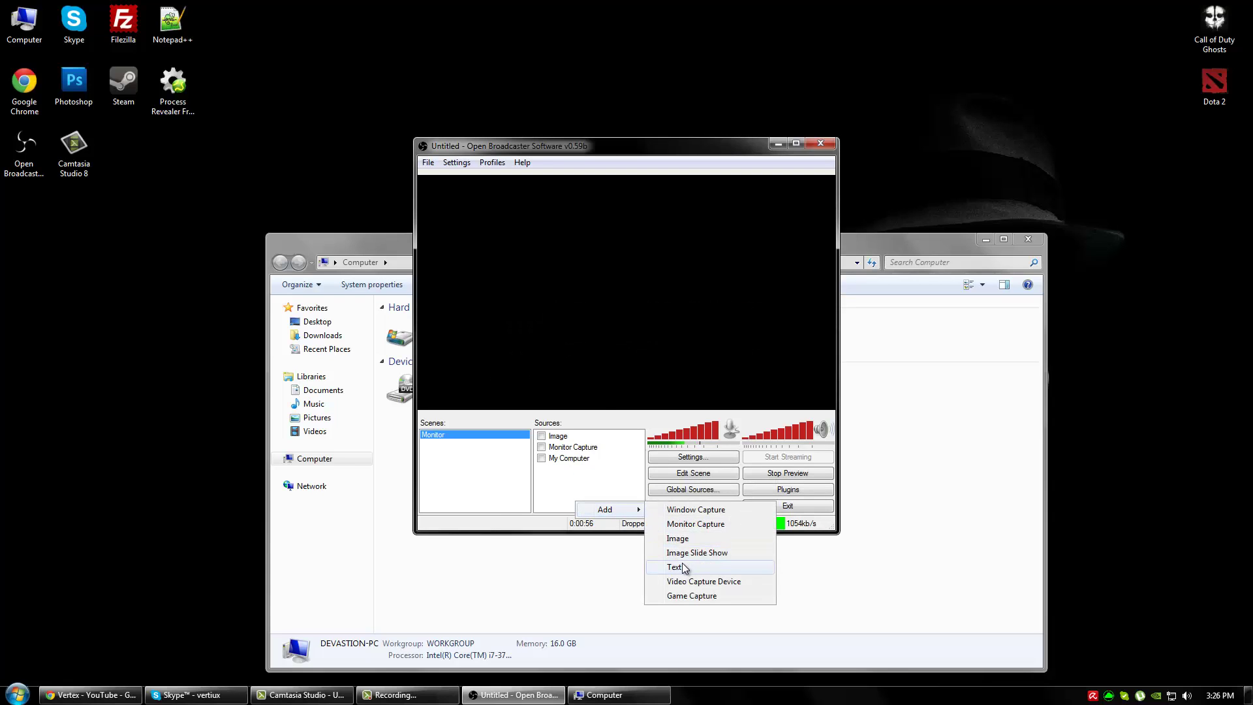
pyautogui.click(683, 567)
pyautogui.click(672, 361)
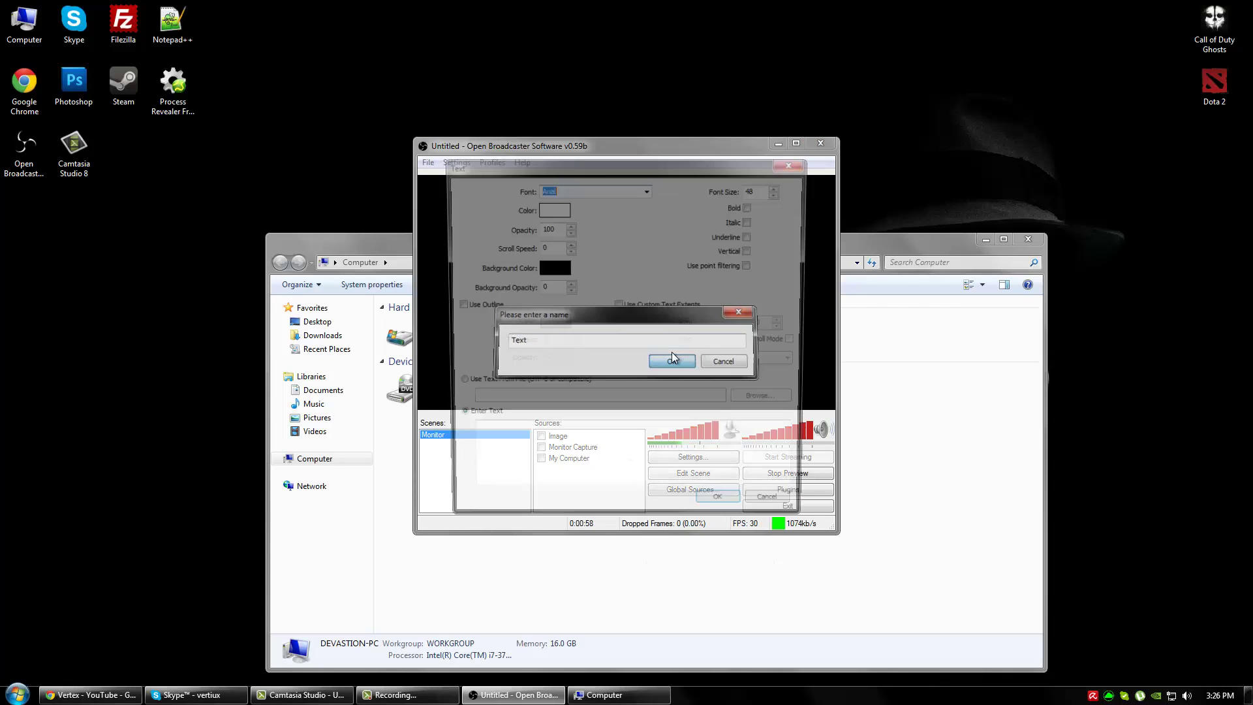
pyautogui.write('sdfss')
pyautogui.click(657, 462)
pyautogui.write('sdfafasf')
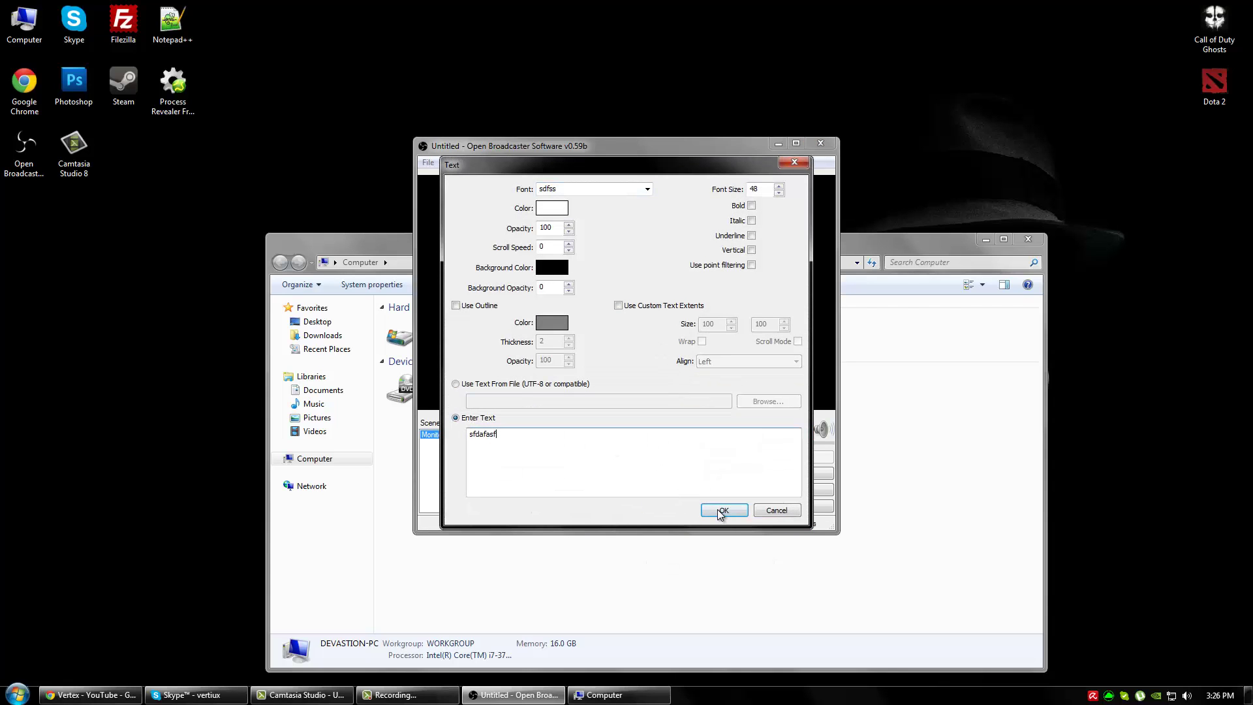
pyautogui.click(723, 509)
pyautogui.click(644, 388)
# Replace the text source's invalid font with an installed one and save the source
pyautogui.click(647, 189)
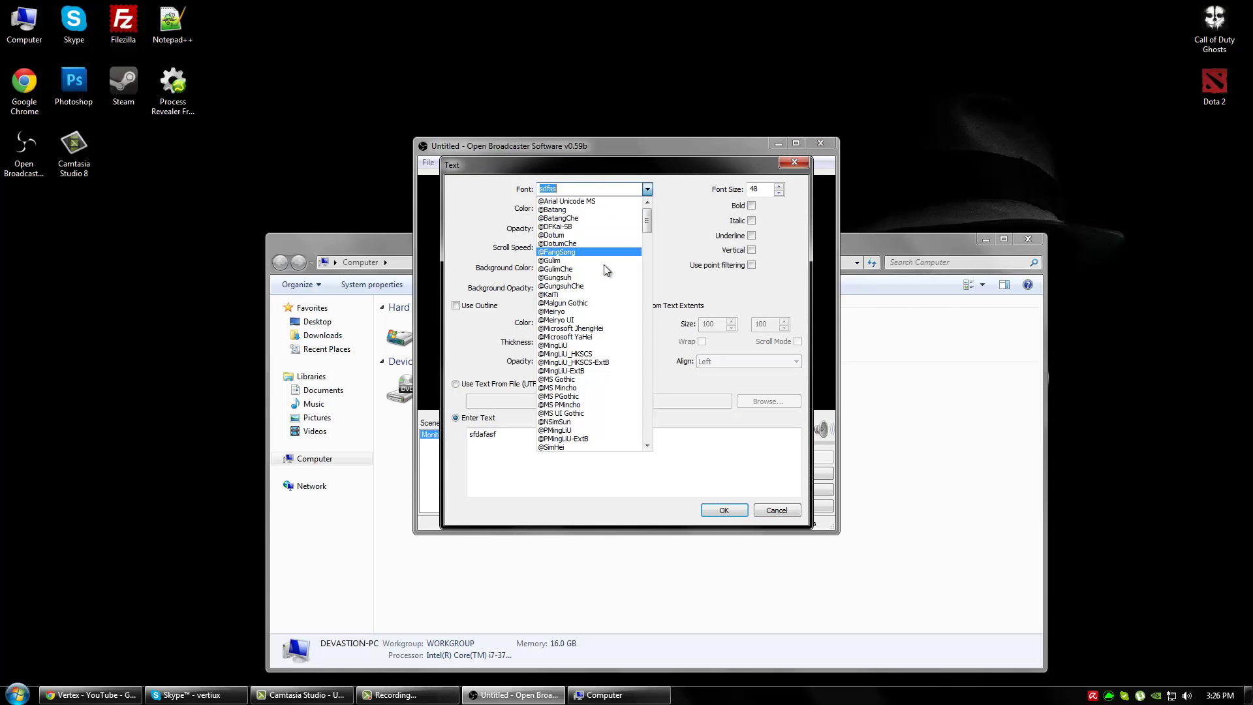
pyautogui.click(568, 266)
pyautogui.click(724, 509)
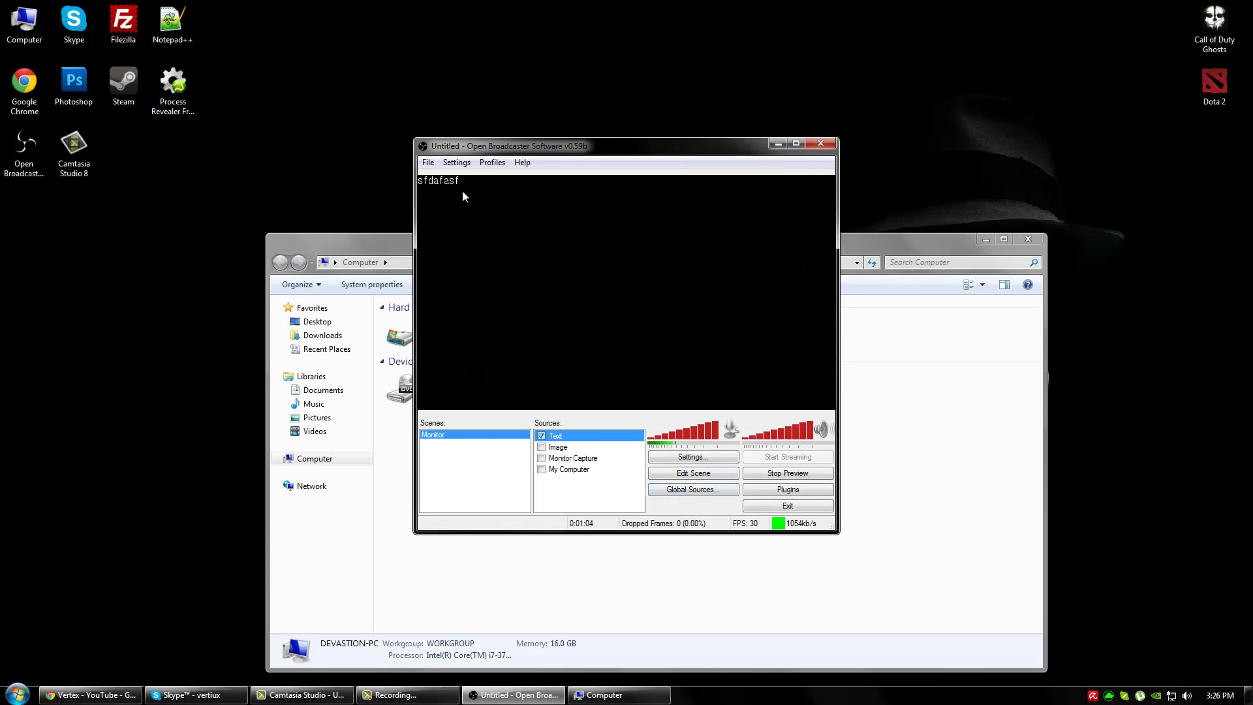
# Hide the Text source and try adding a video capture device source, cancelling at the name prompt
pyautogui.click(541, 436)
pyautogui.rightClick(588, 506)
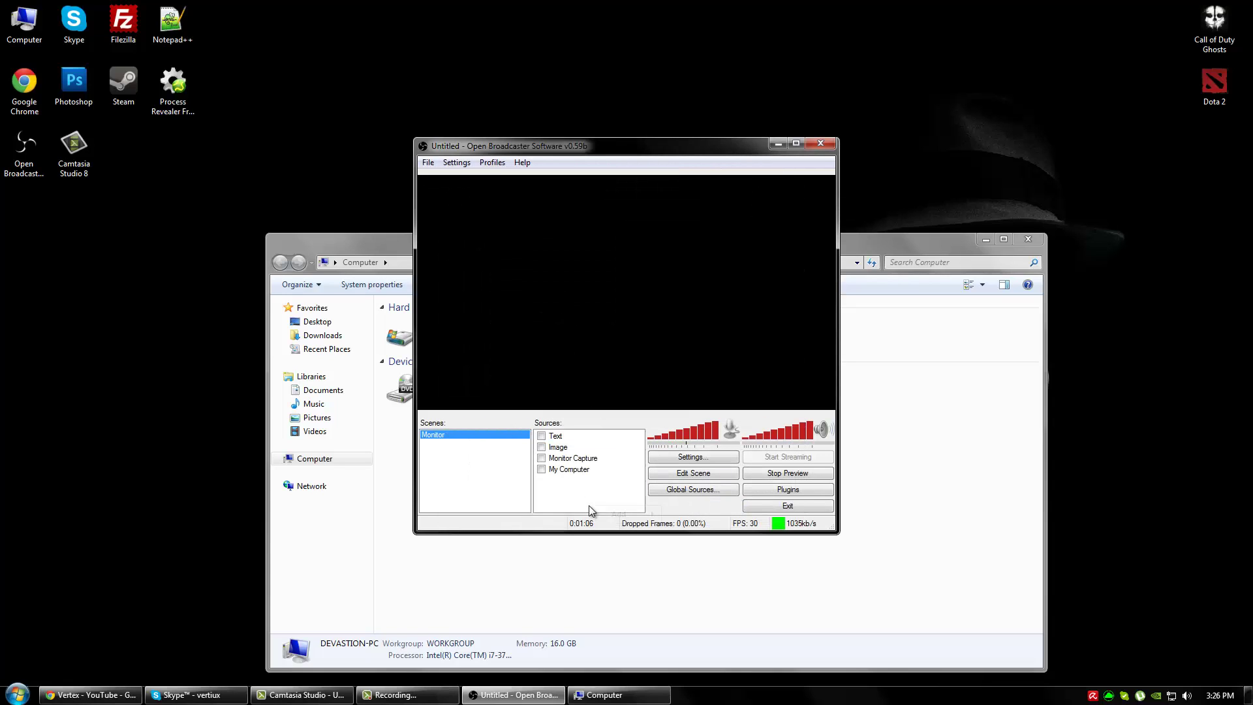
pyautogui.moveTo(614, 510)
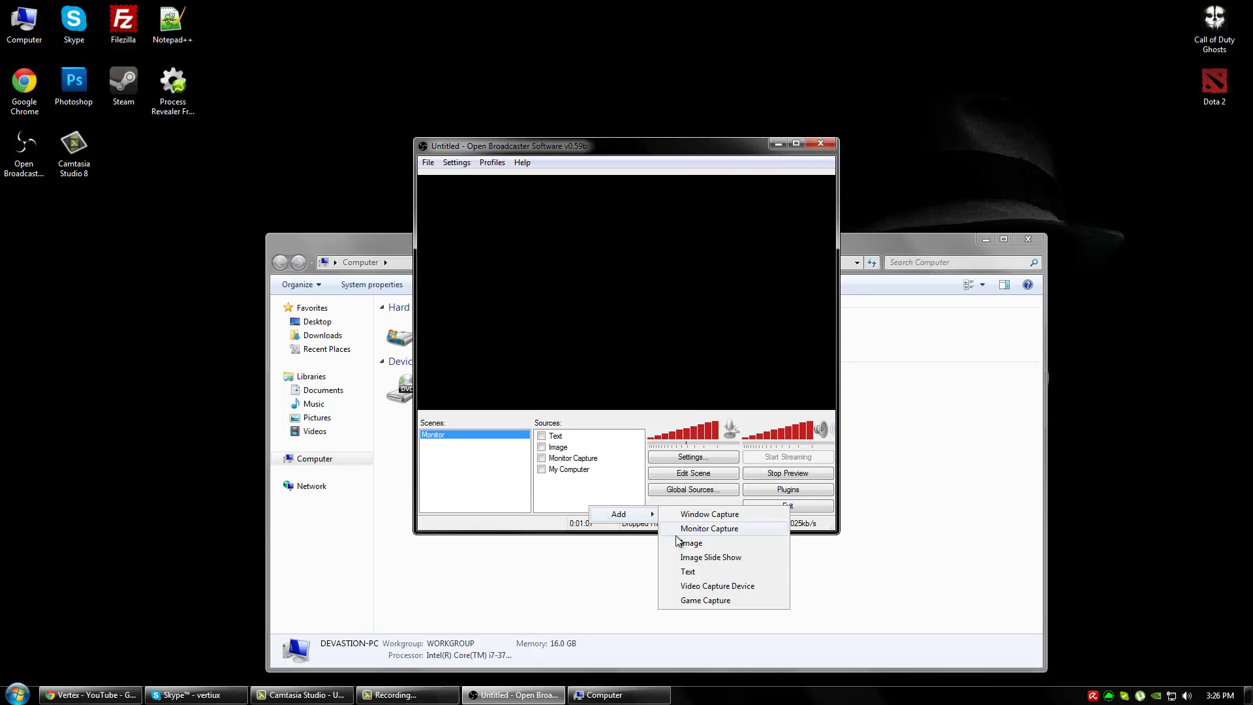
pyautogui.click(716, 587)
pyautogui.click(720, 359)
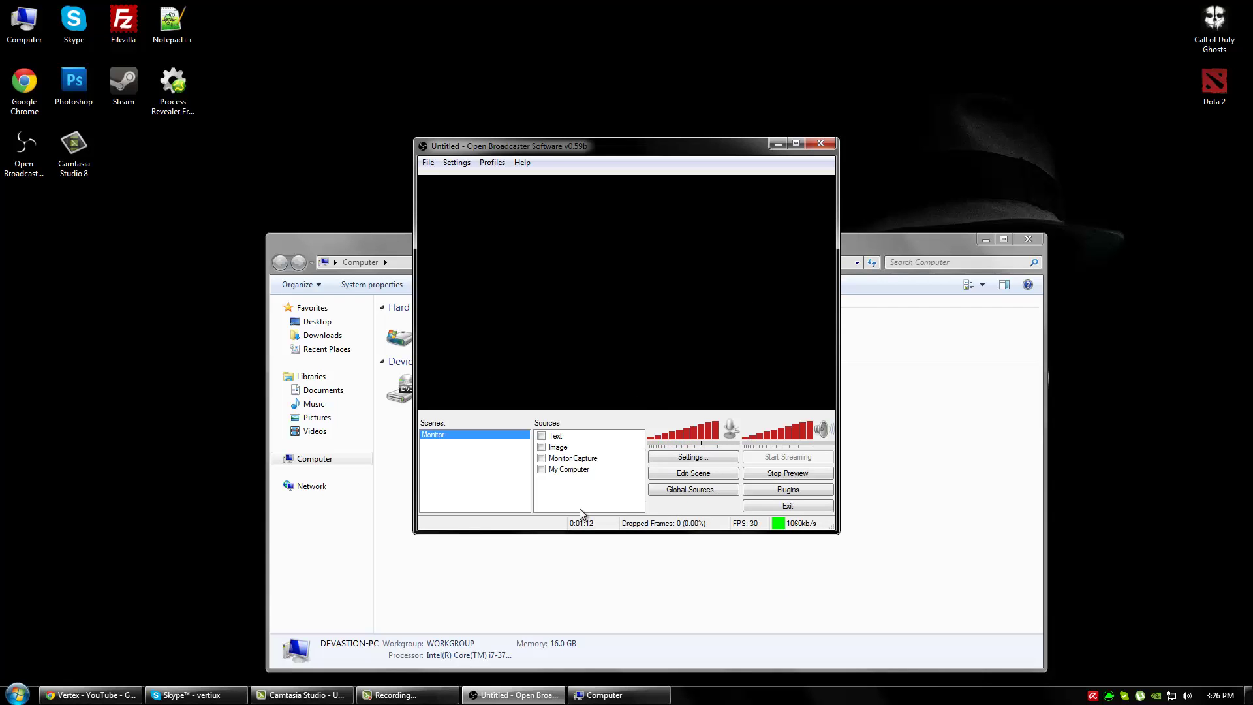
# Start a game capture source with the default name, examine which applications it can capture, and cancel it
pyautogui.rightClick(579, 508)
pyautogui.moveTo(620, 517)
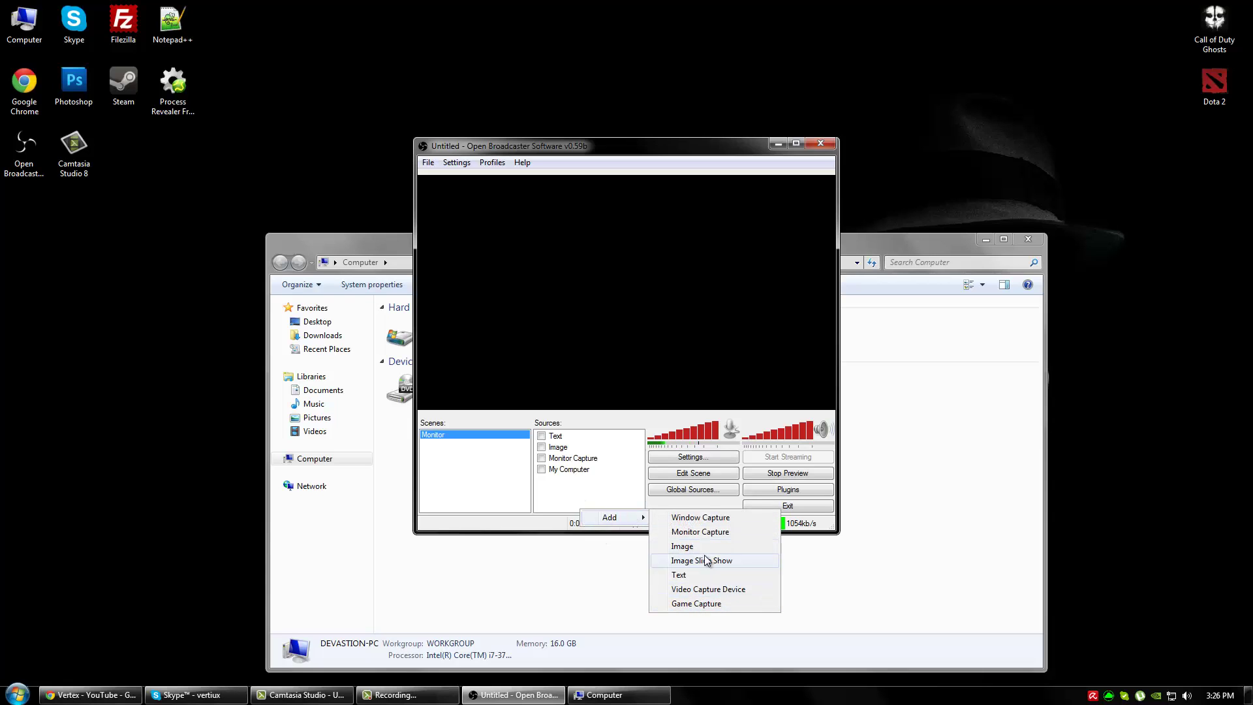
pyautogui.click(709, 605)
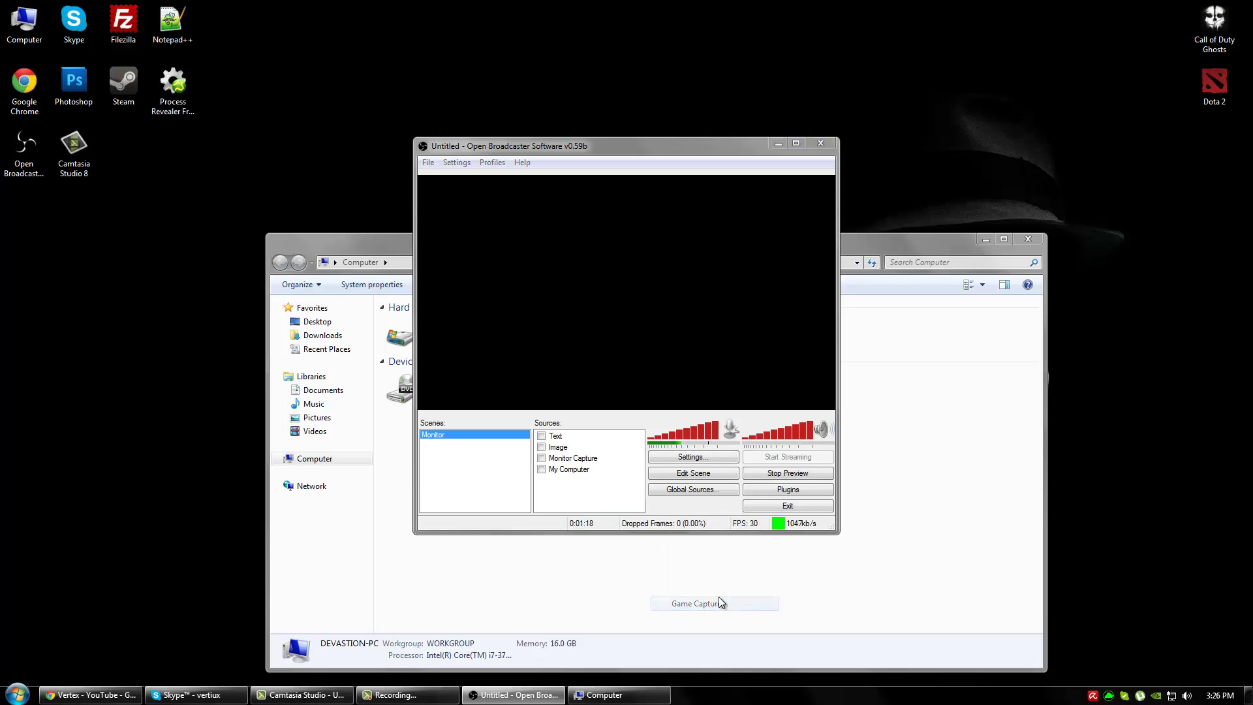
pyautogui.click(668, 363)
pyautogui.click(610, 215)
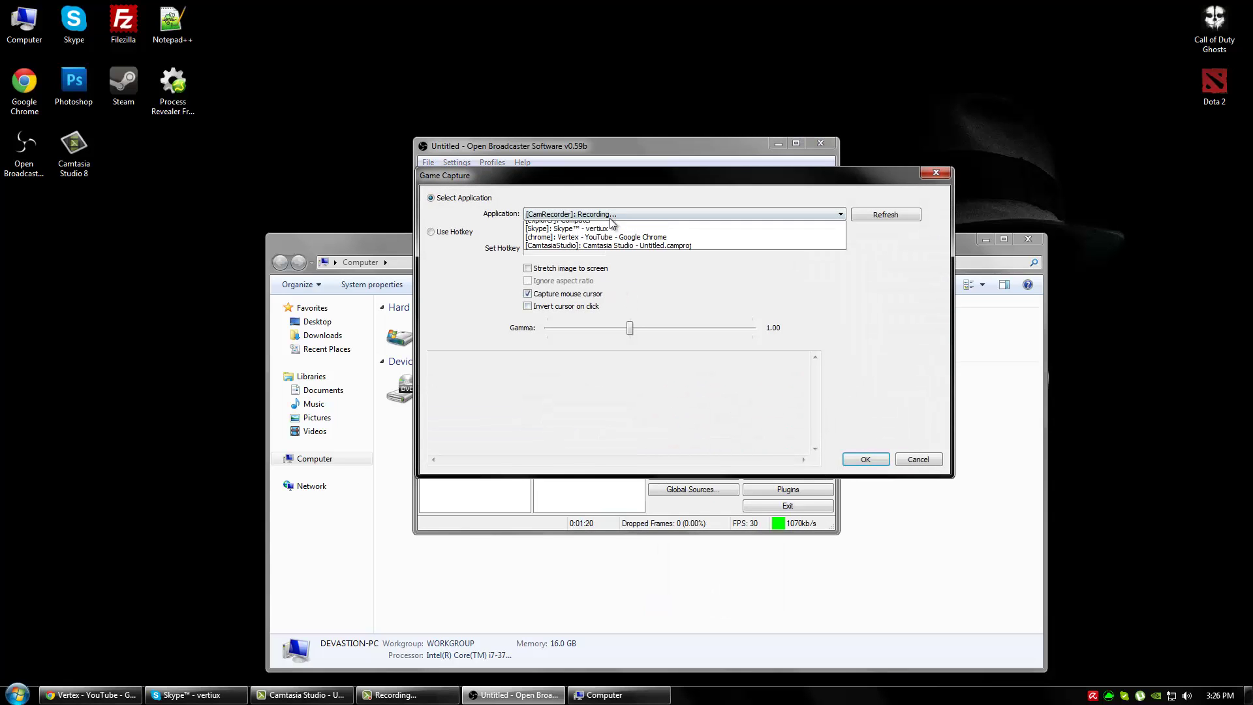
pyautogui.click(640, 218)
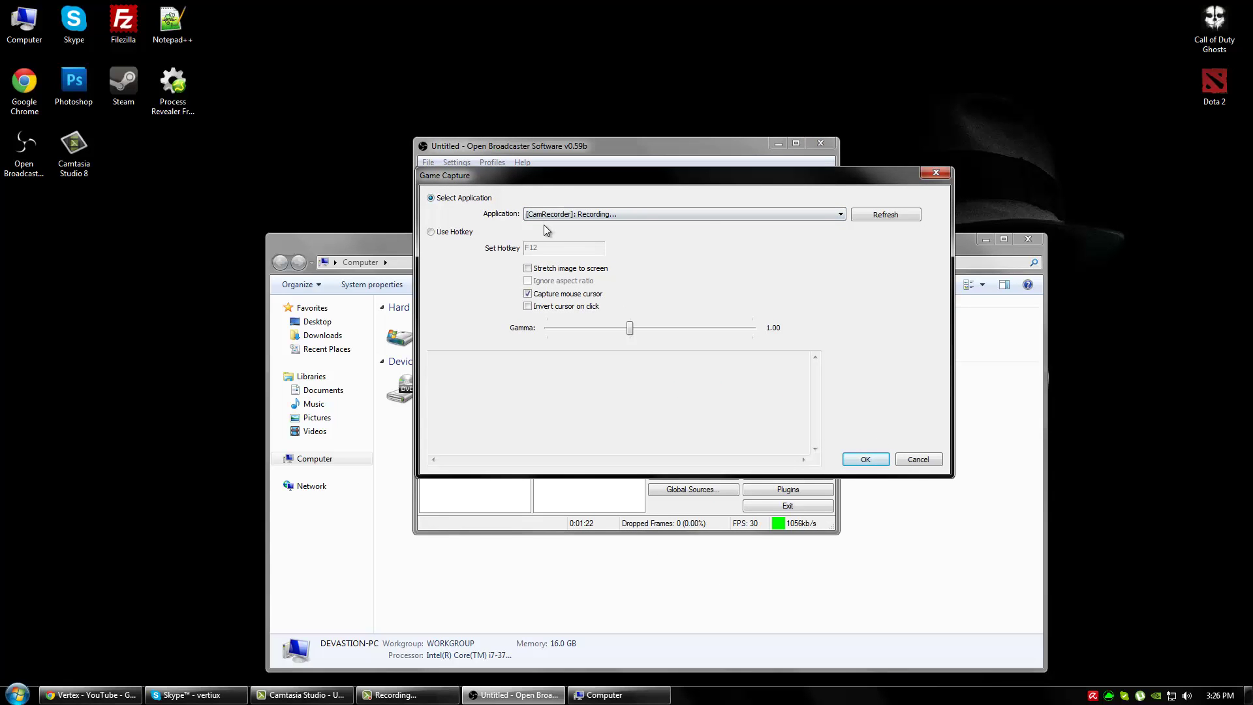
pyautogui.click(689, 210)
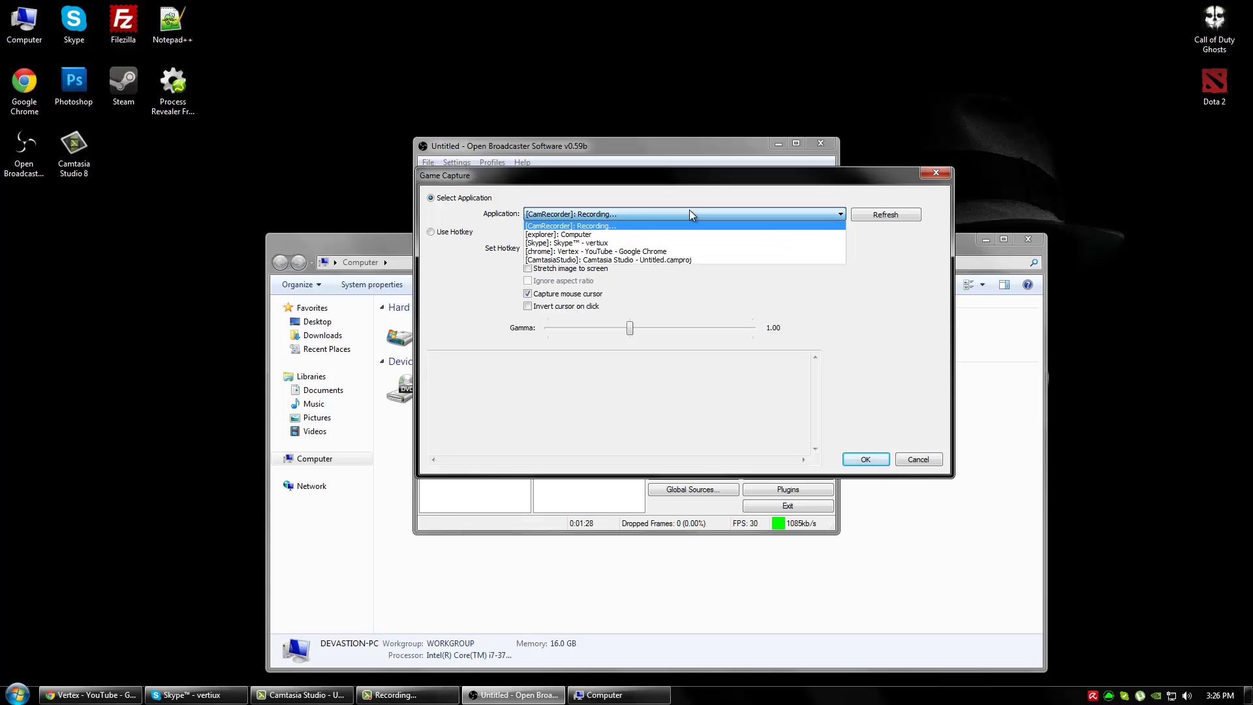
pyautogui.click(689, 209)
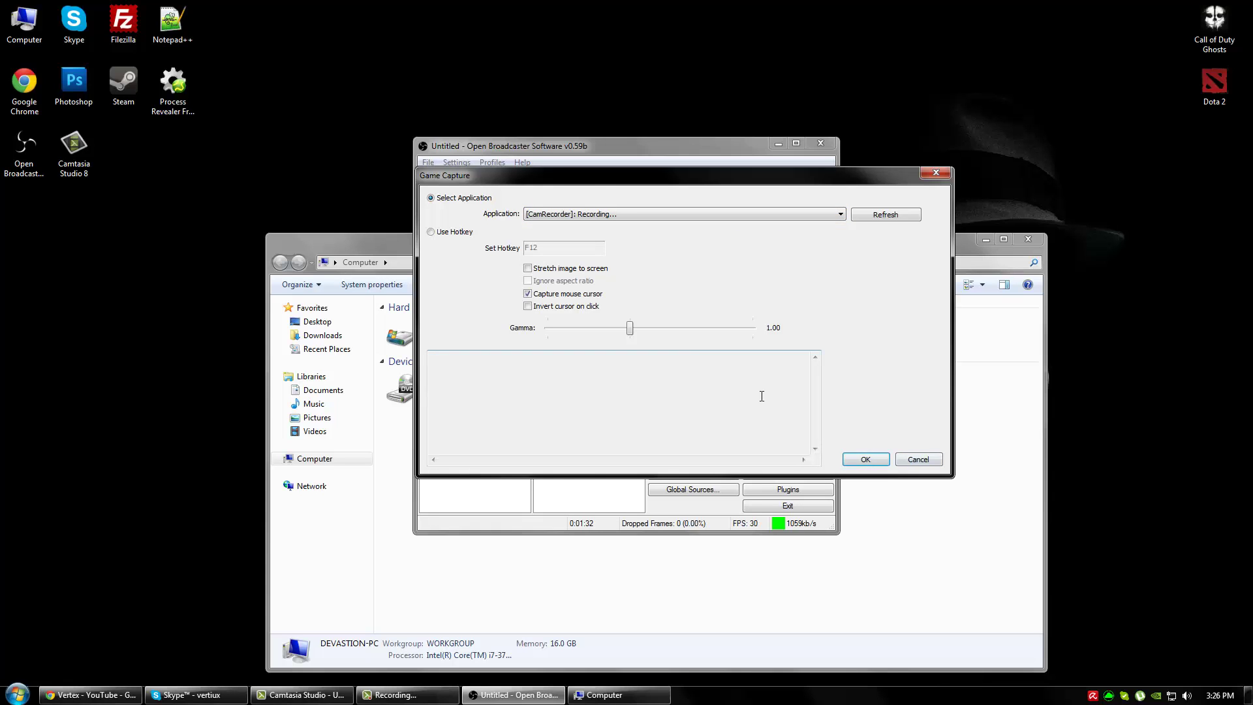
pyautogui.moveTo(624, 175); pyautogui.dragTo(431, 245)
pyautogui.click(694, 523)
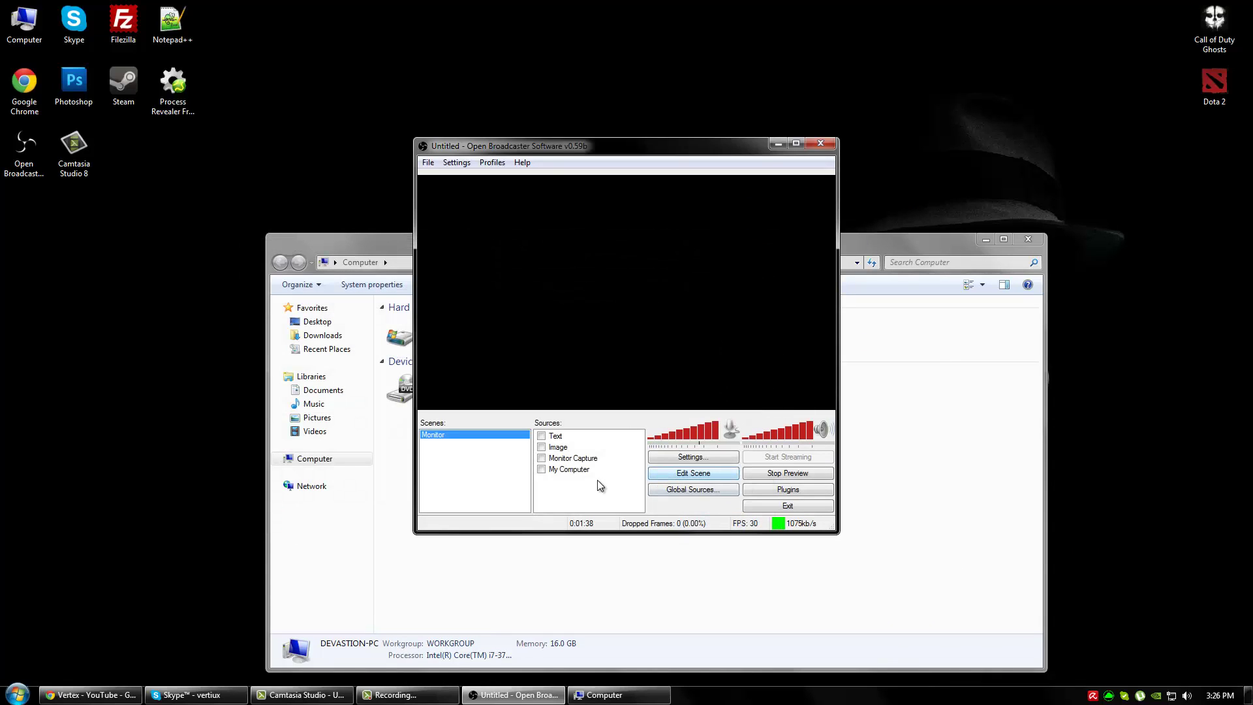
# Start a window capture source with the default name, look over its window choices, and cancel it
pyautogui.rightClick(591, 489)
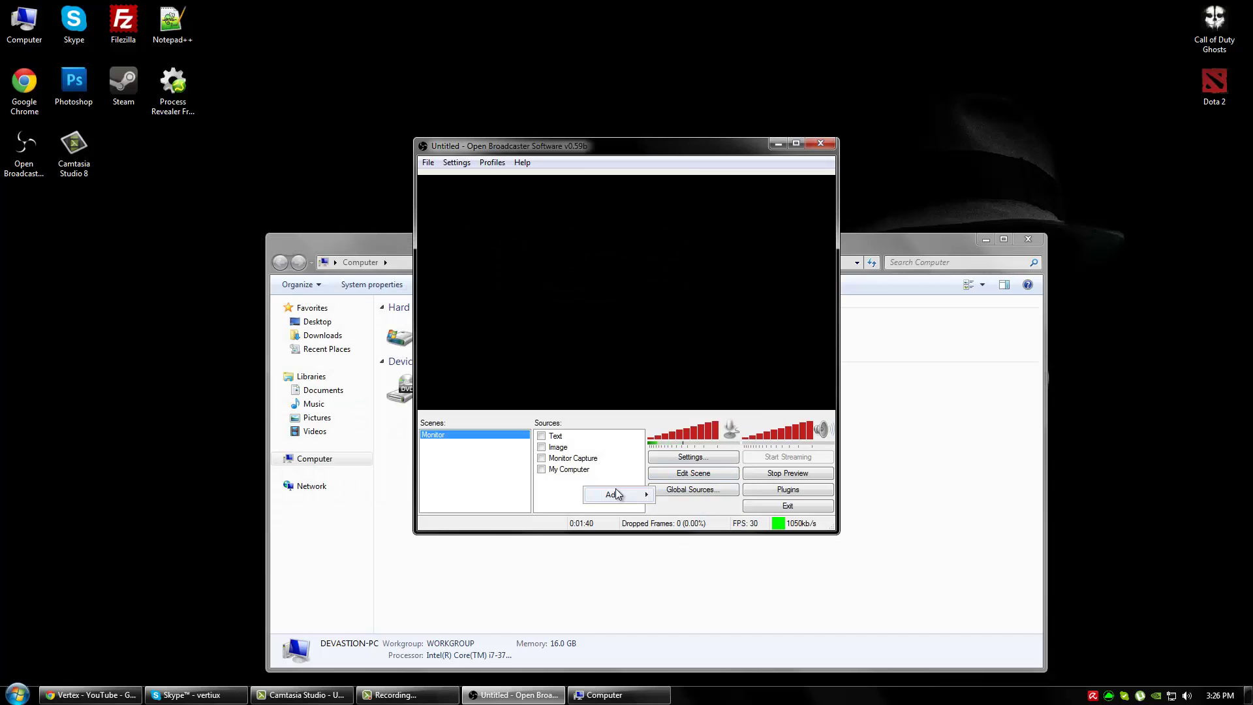
pyautogui.moveTo(616, 488)
pyautogui.click(703, 494)
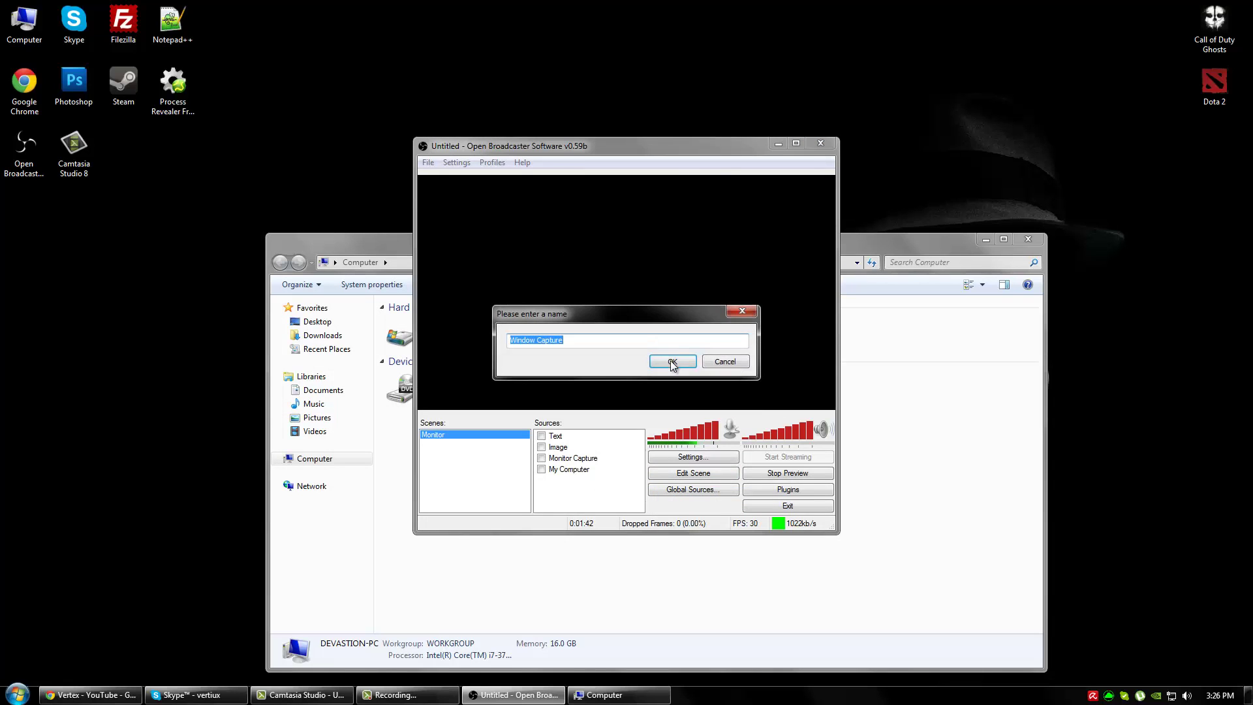
pyautogui.click(669, 362)
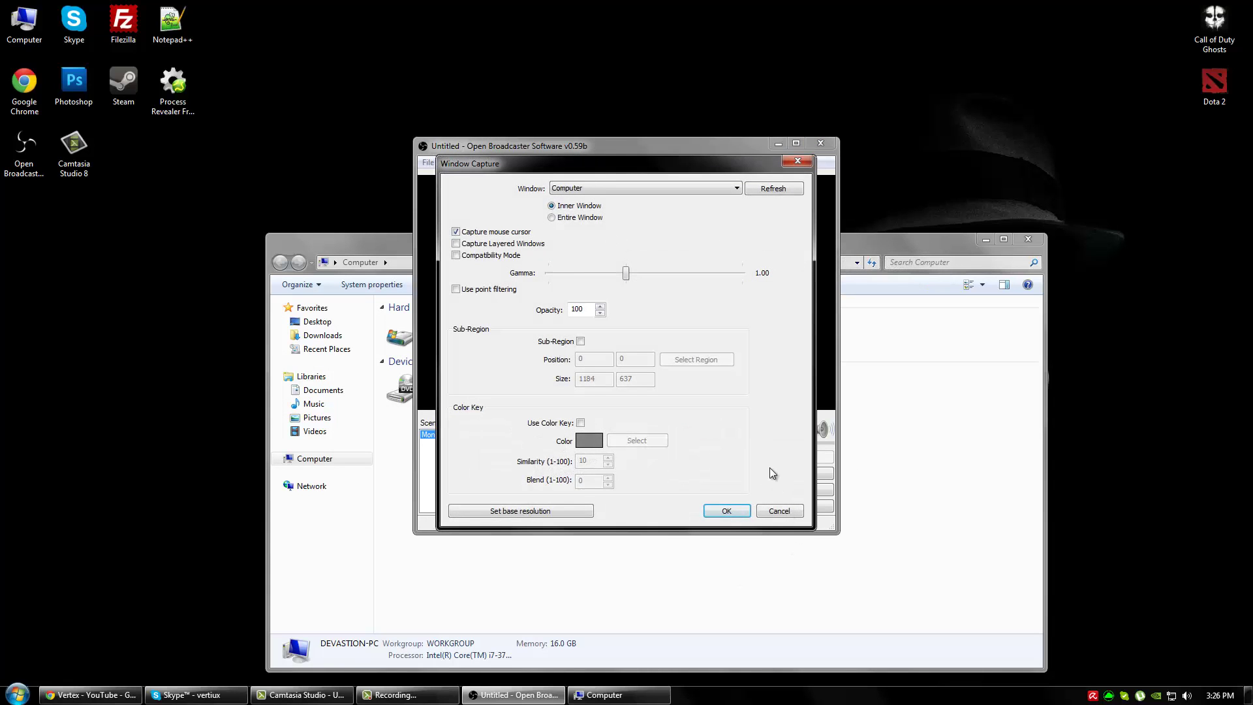
pyautogui.click(612, 190)
pyautogui.click(667, 277)
pyautogui.click(780, 511)
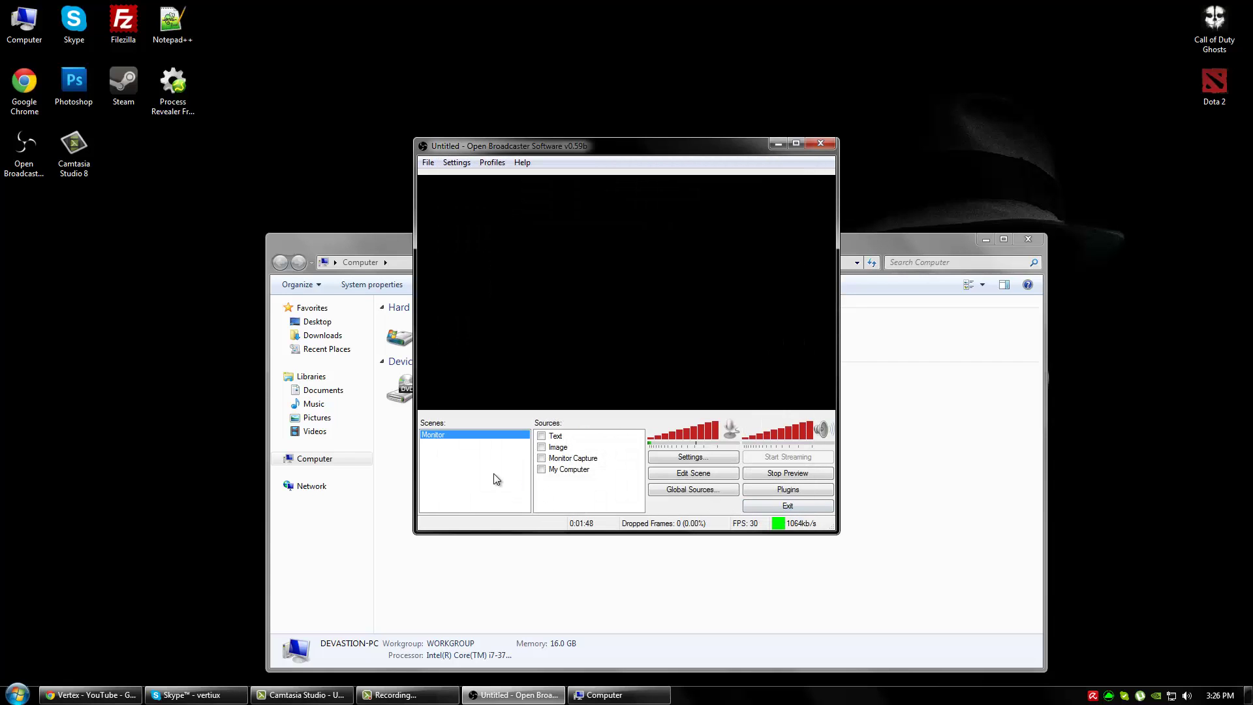
# Add a second scene with the default name Scene
pyautogui.rightClick(494, 475)
pyautogui.click(535, 483)
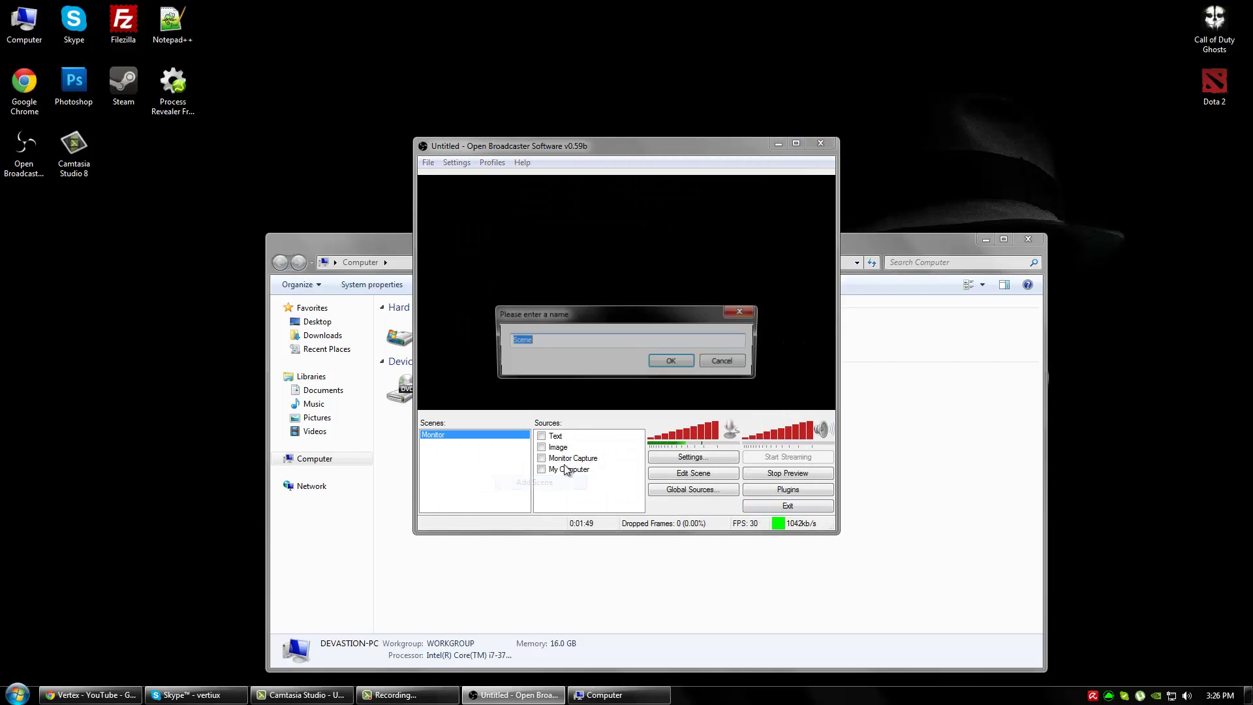
pyautogui.click(672, 360)
# Switch back and forth between the Monitor and Scene scenes to compare their sources, ending on Monitor
pyautogui.click(470, 434)
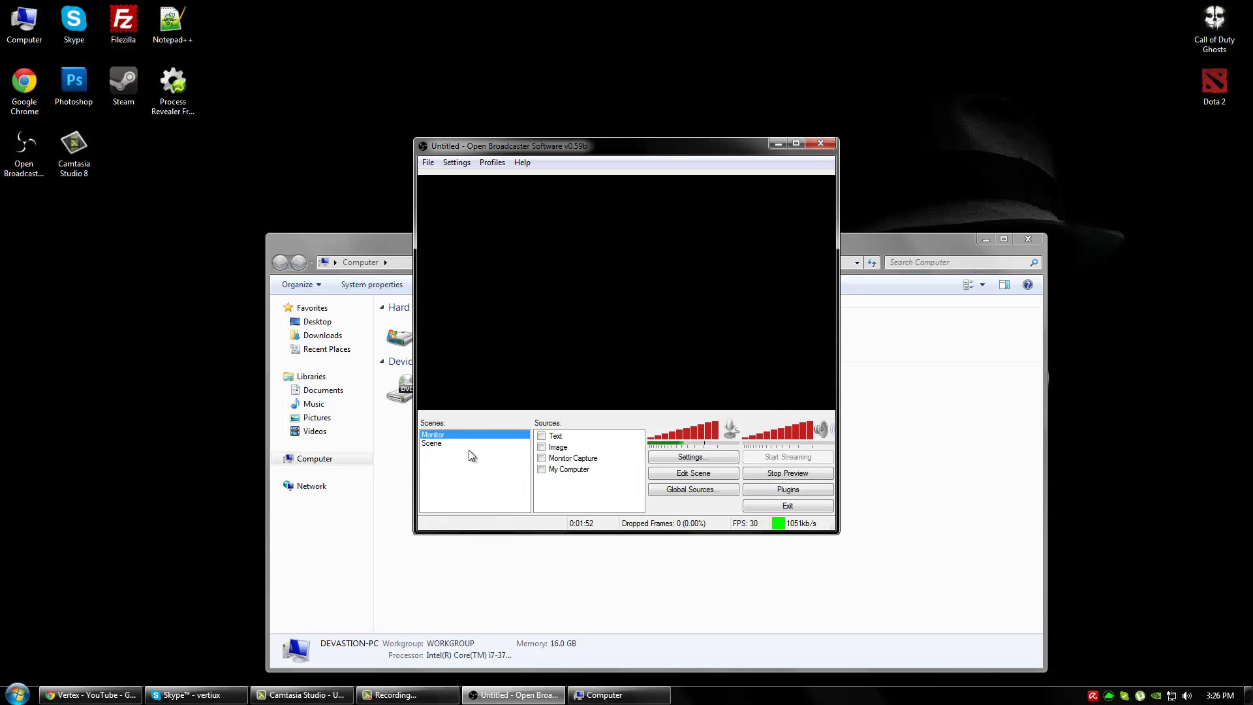
pyautogui.click(481, 443)
pyautogui.click(482, 434)
pyautogui.click(496, 443)
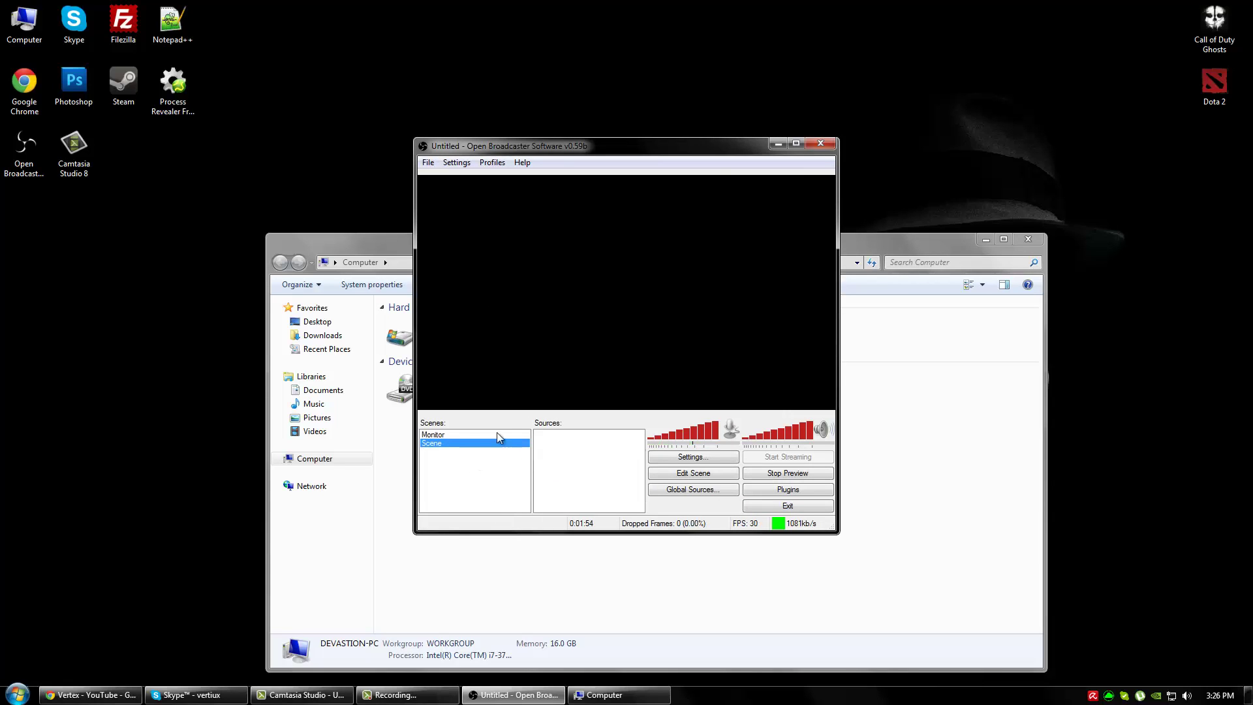
pyautogui.click(507, 434)
pyautogui.click(482, 443)
pyautogui.click(484, 433)
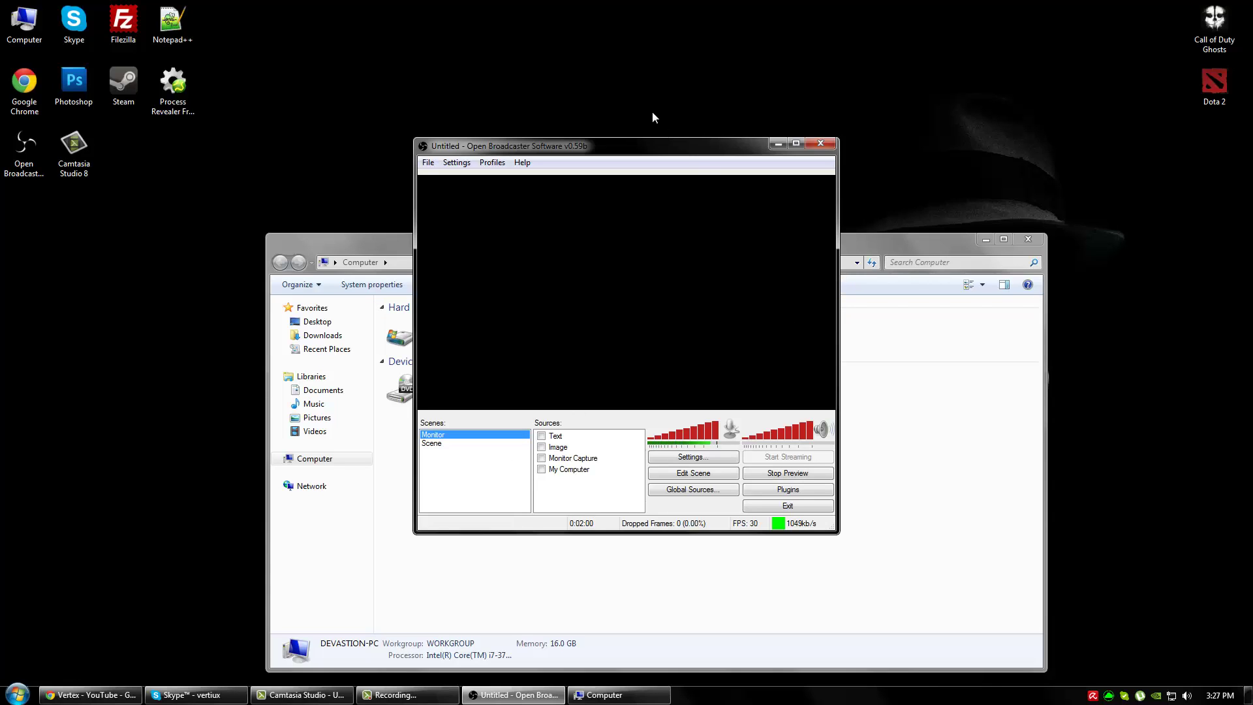
# Review the Microphone Noise Gate settings, close the settings without changes, and move the main window slightly higher
pyautogui.click(471, 163)
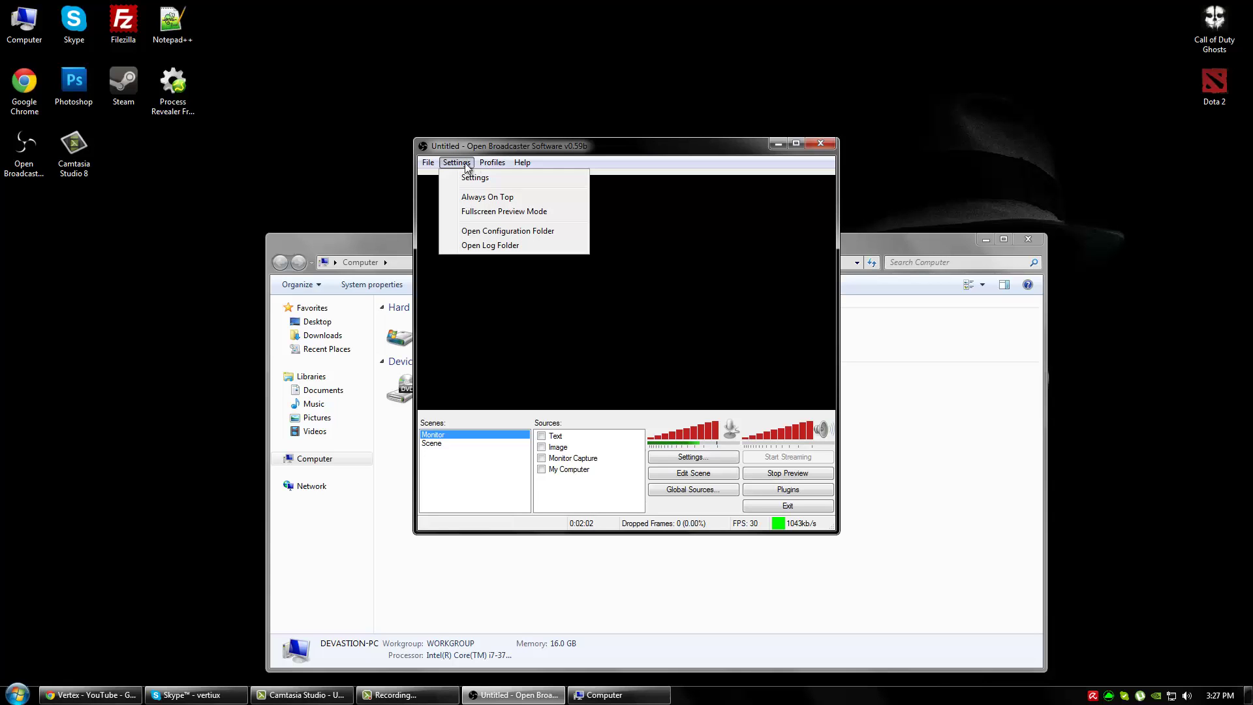
pyautogui.click(461, 177)
pyautogui.click(416, 214)
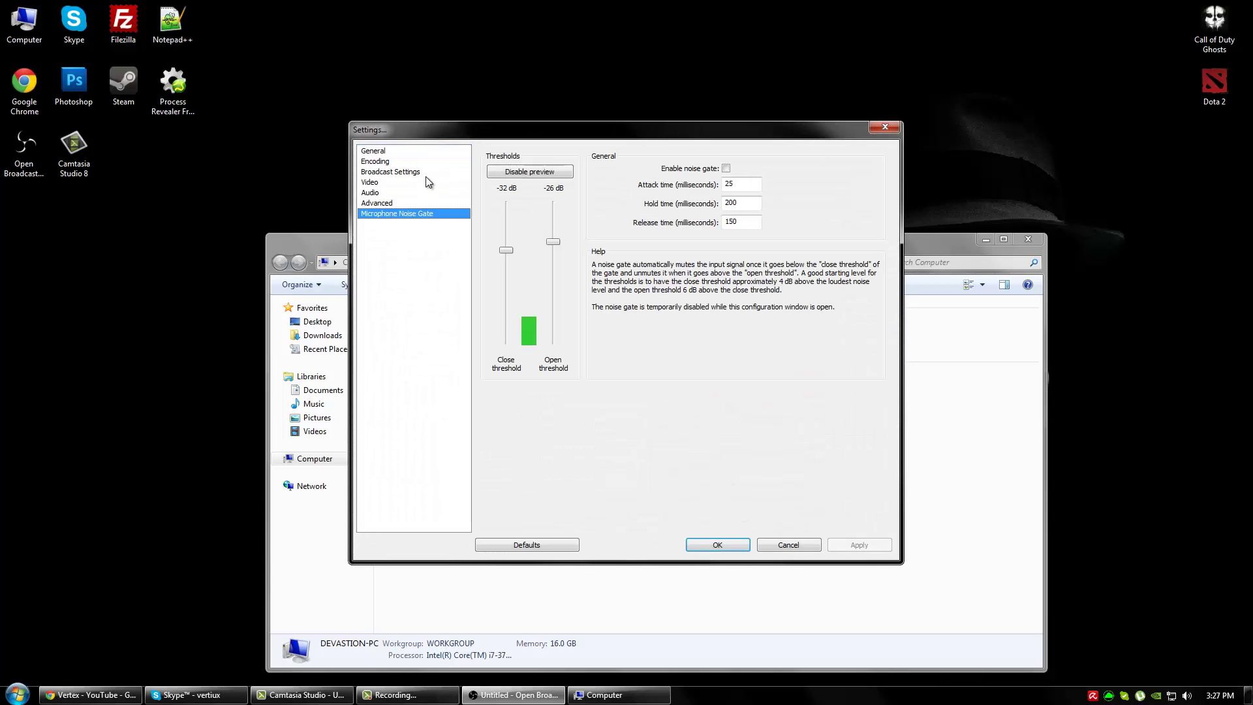
pyautogui.click(884, 126)
pyautogui.moveTo(718, 146); pyautogui.dragTo(695, 93)
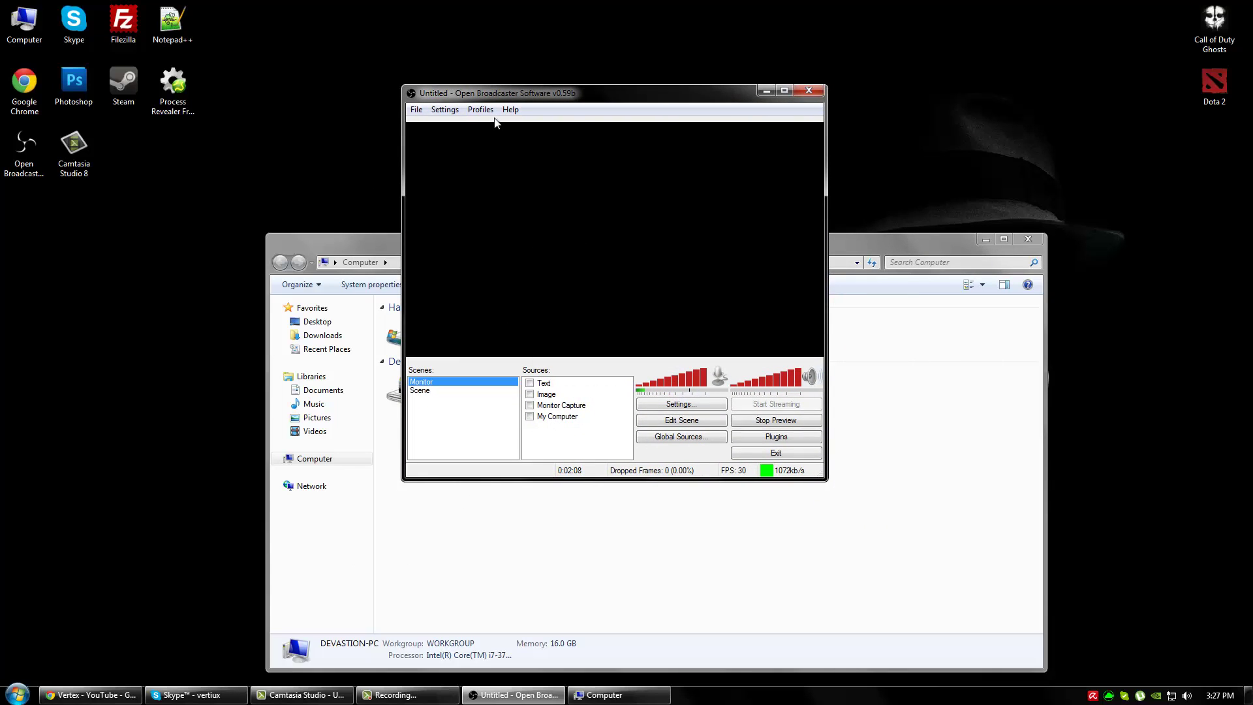